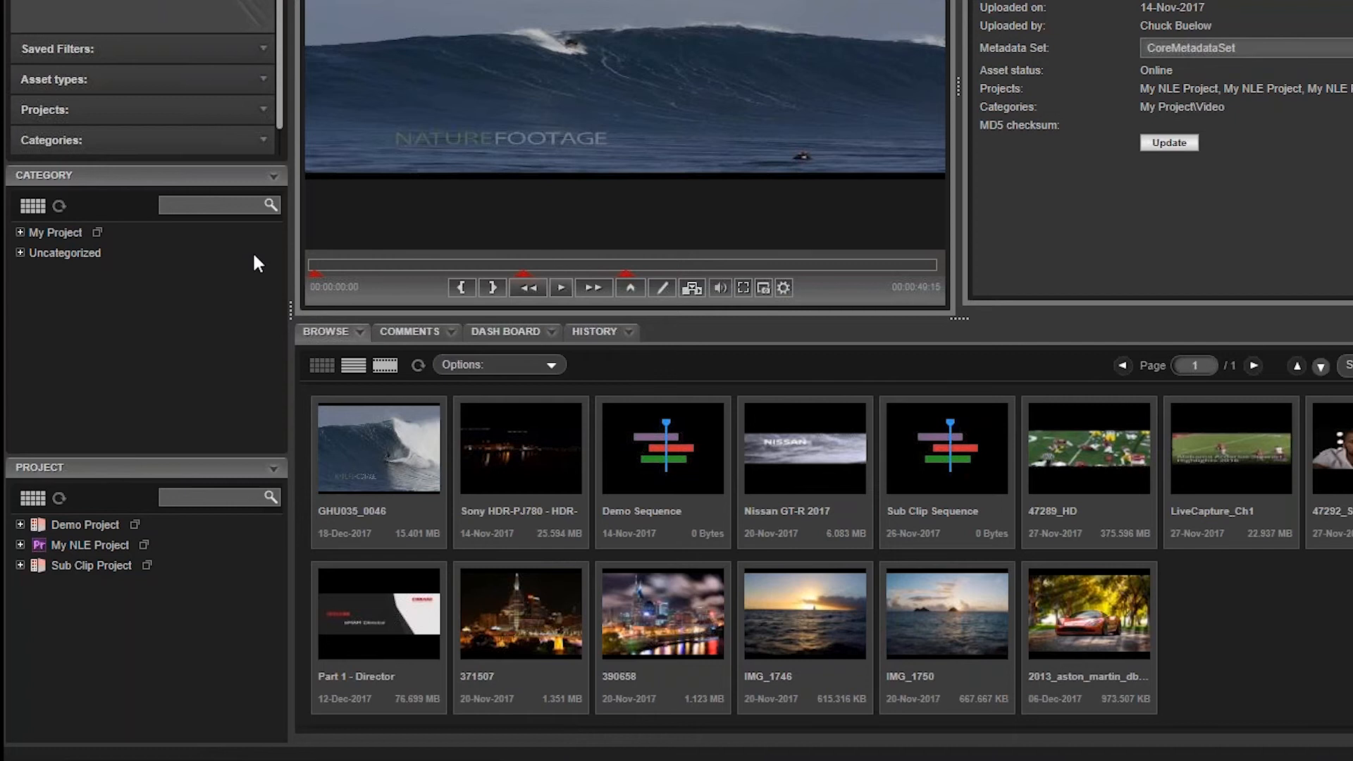
Step: Expand the My Project category and show the CoreMetadataGroup fields of the GHU035_0046 clip
left_click(20, 233)
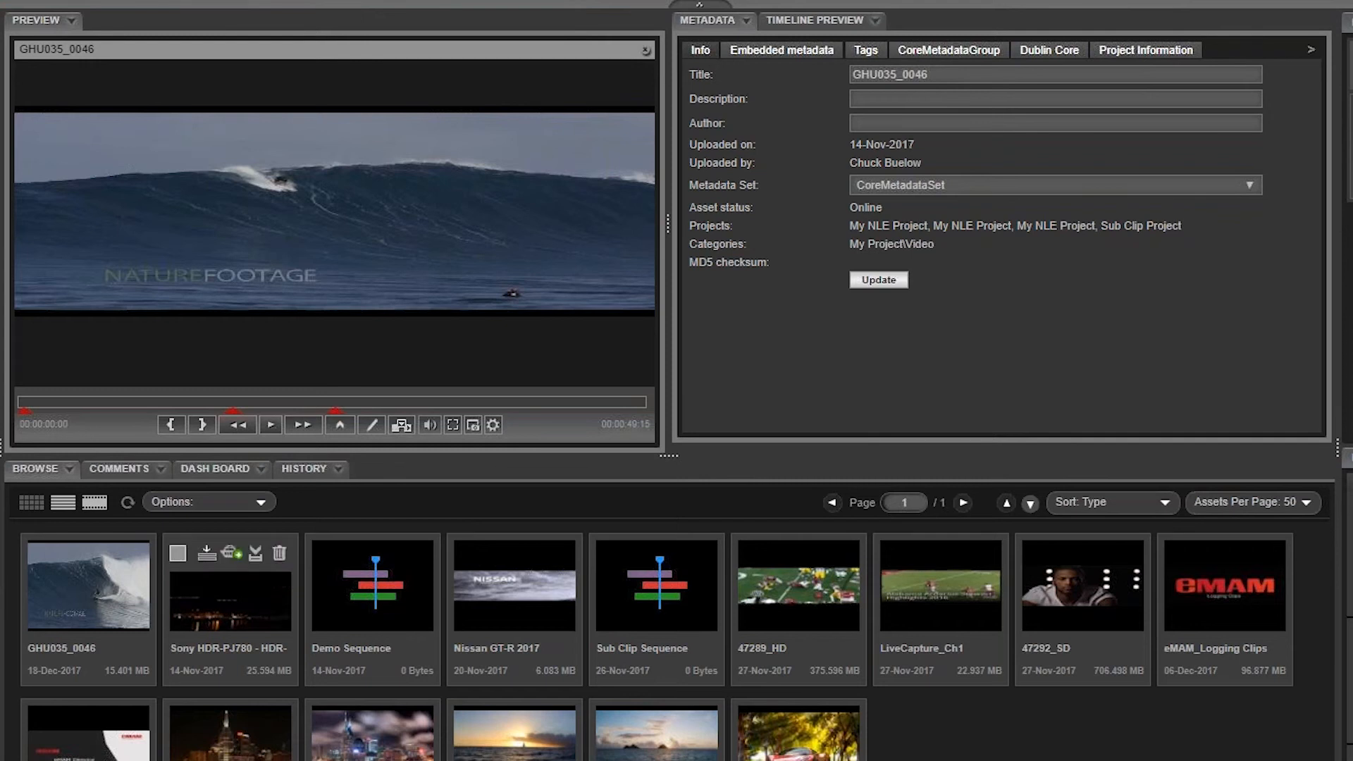
left_click(948, 50)
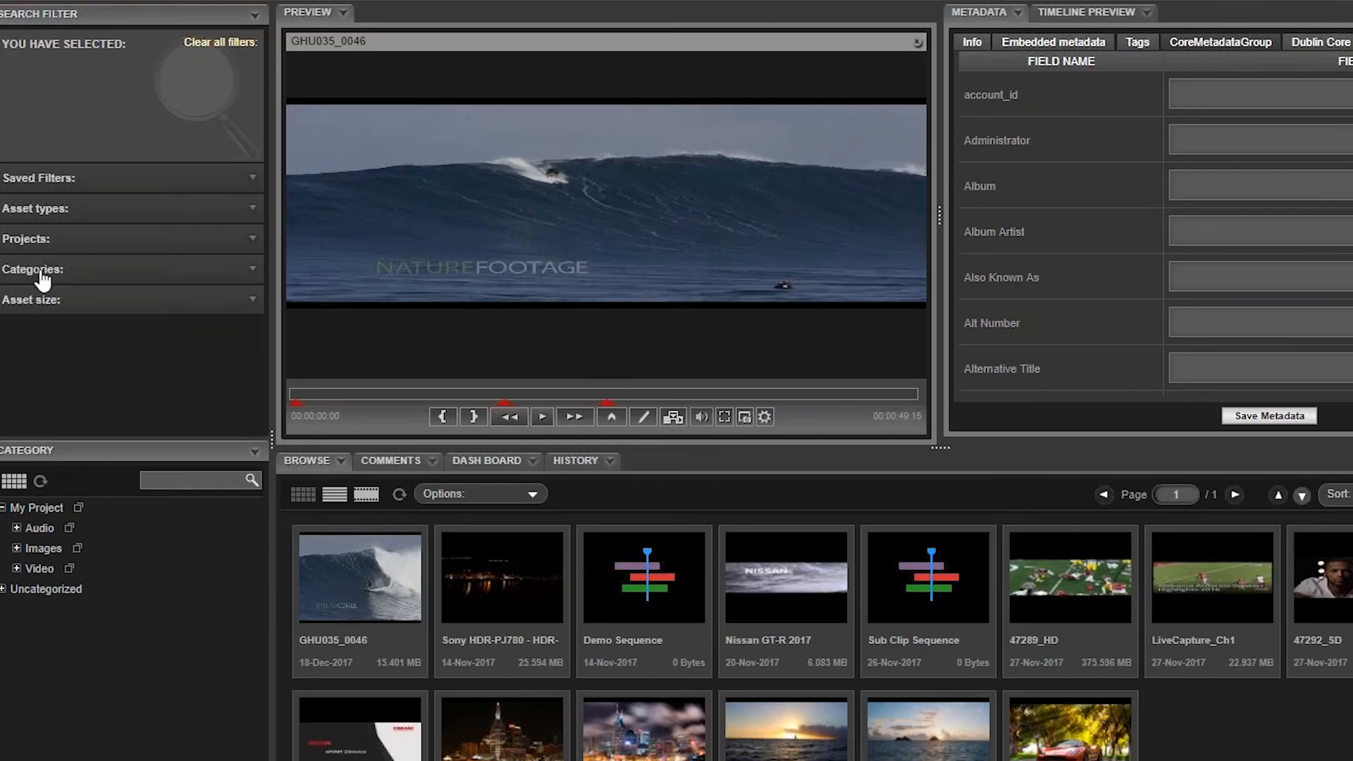
Step: Search the category filters for "Video" and pick the Video category under My Project
left_click(43, 272)
type("Video")
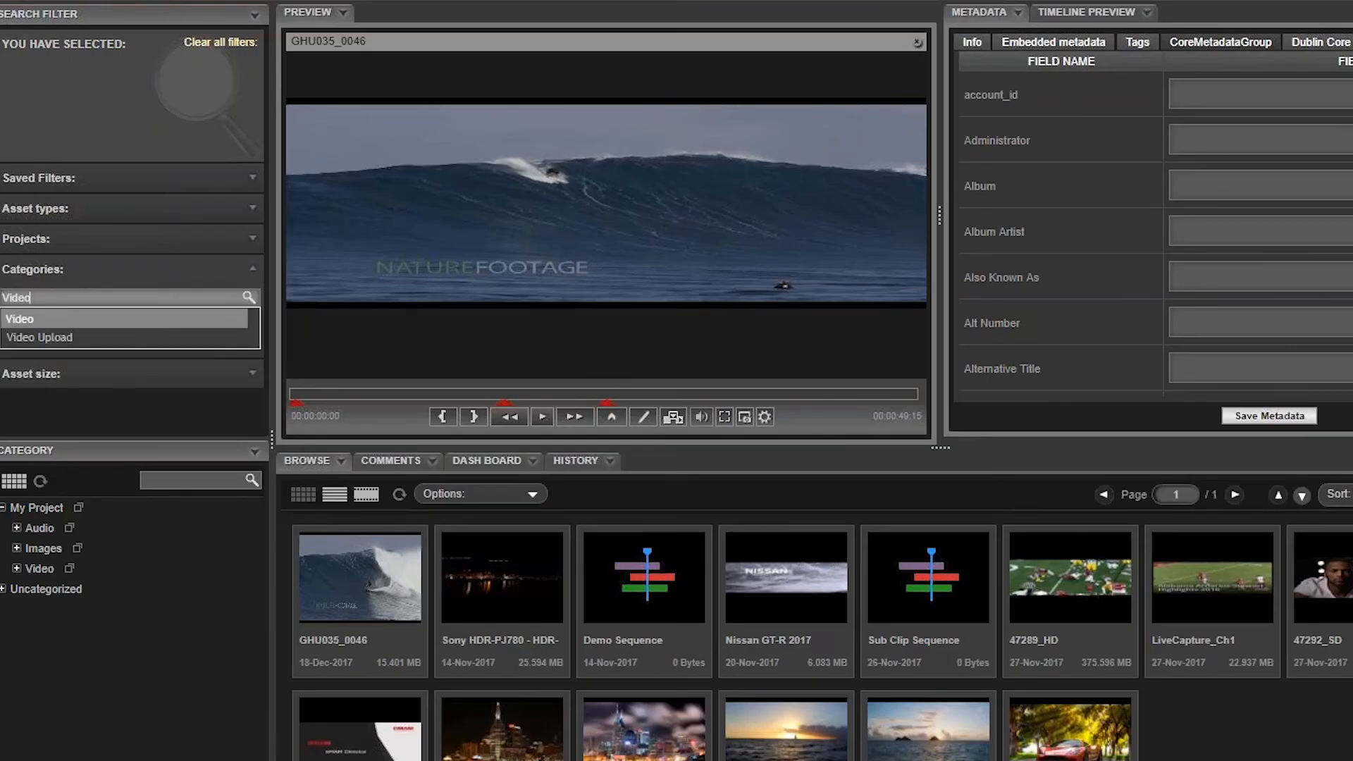
key("Return")
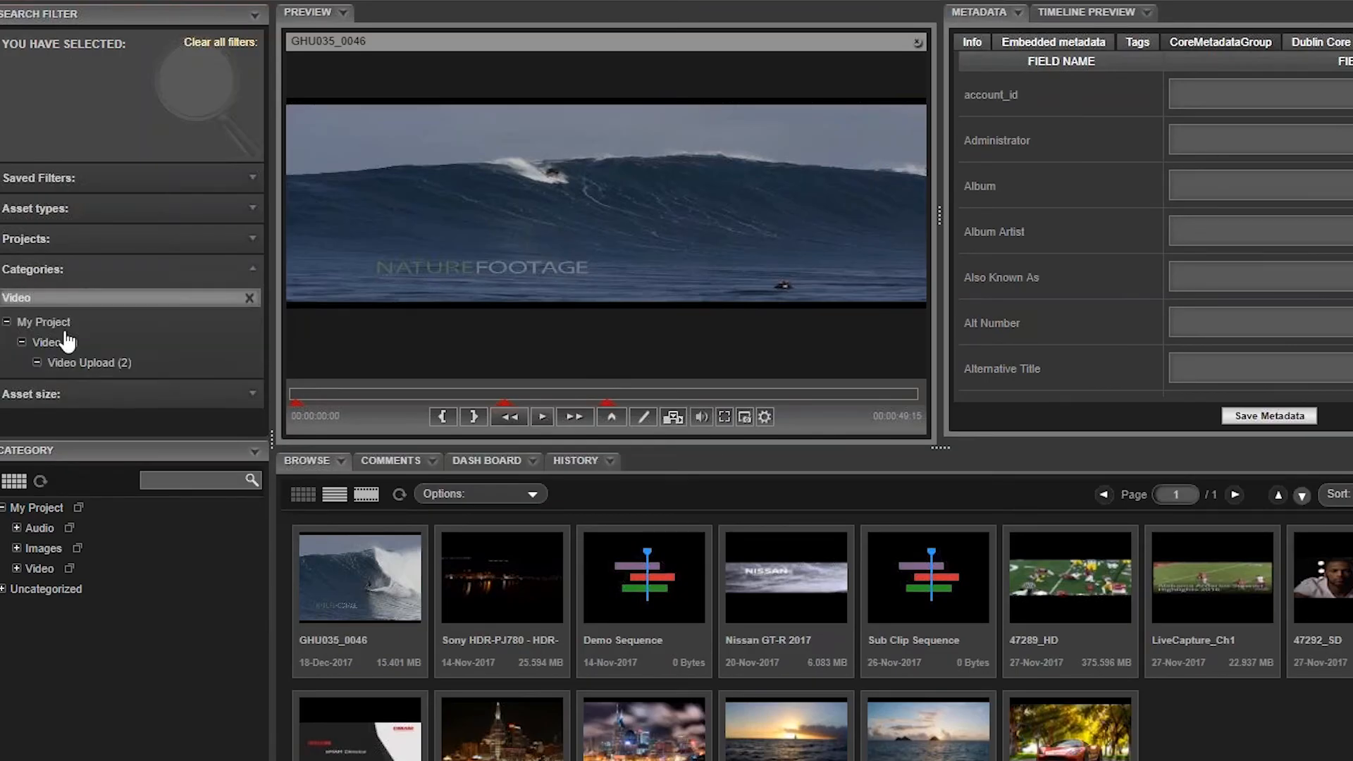
left_click(64, 336)
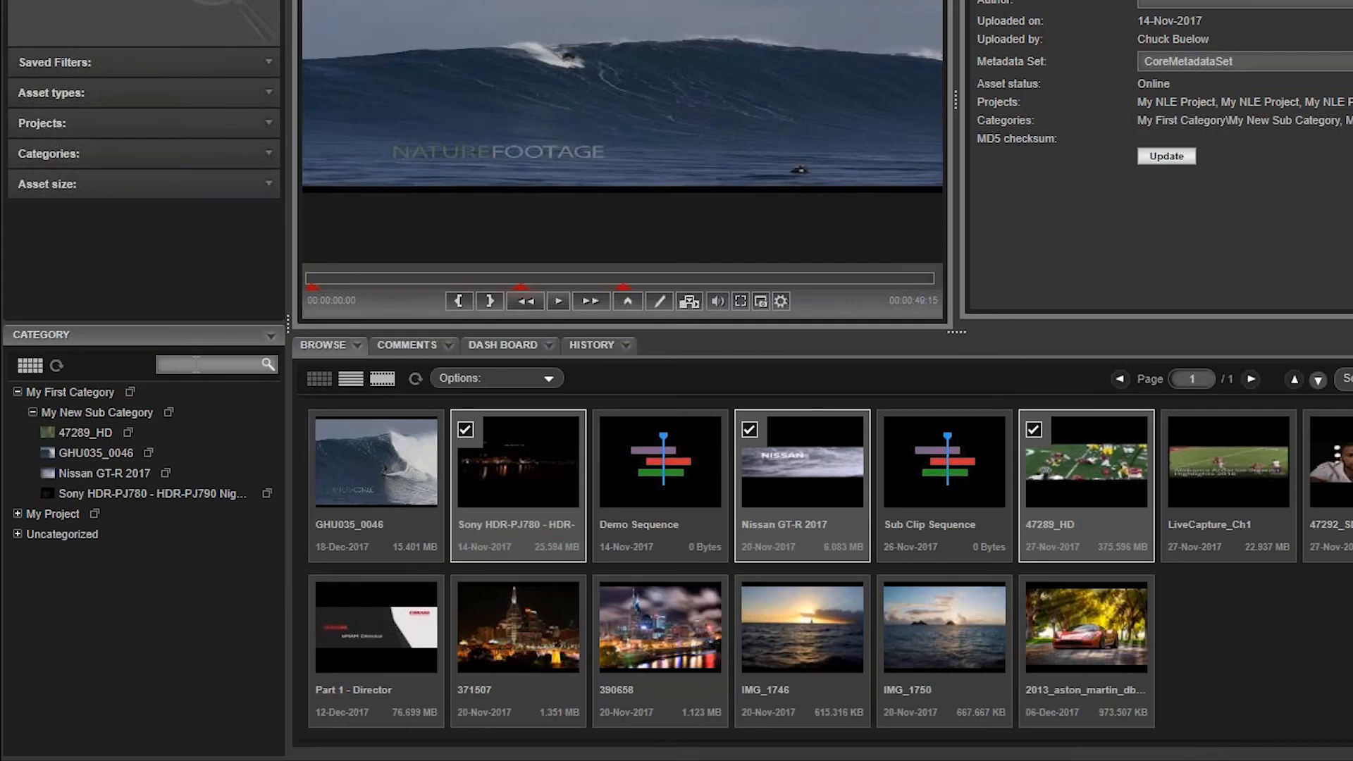
Step: Find My New Sub Category in the category tree by searching "My New", expand it to view its assets, and clear the search
left_click(196, 364)
type("My ")
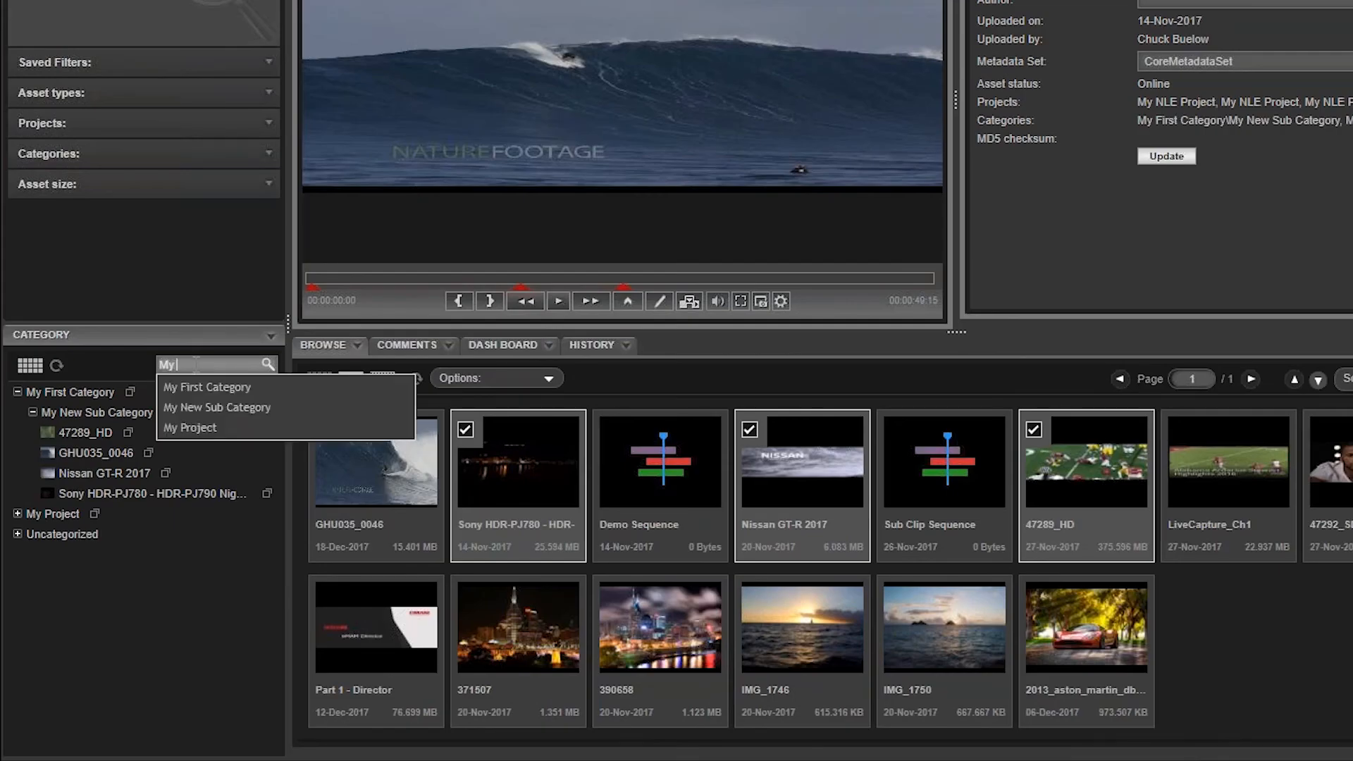
type("New")
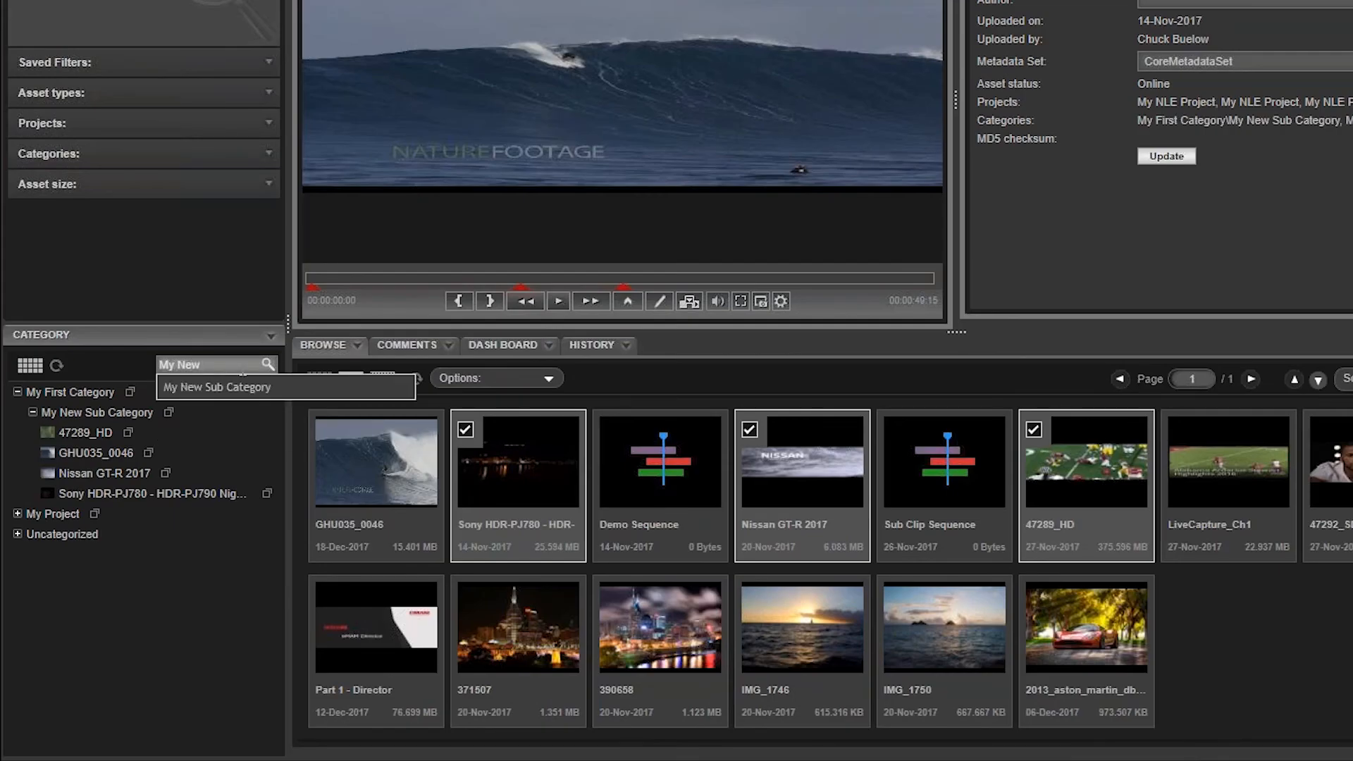
left_click(237, 385)
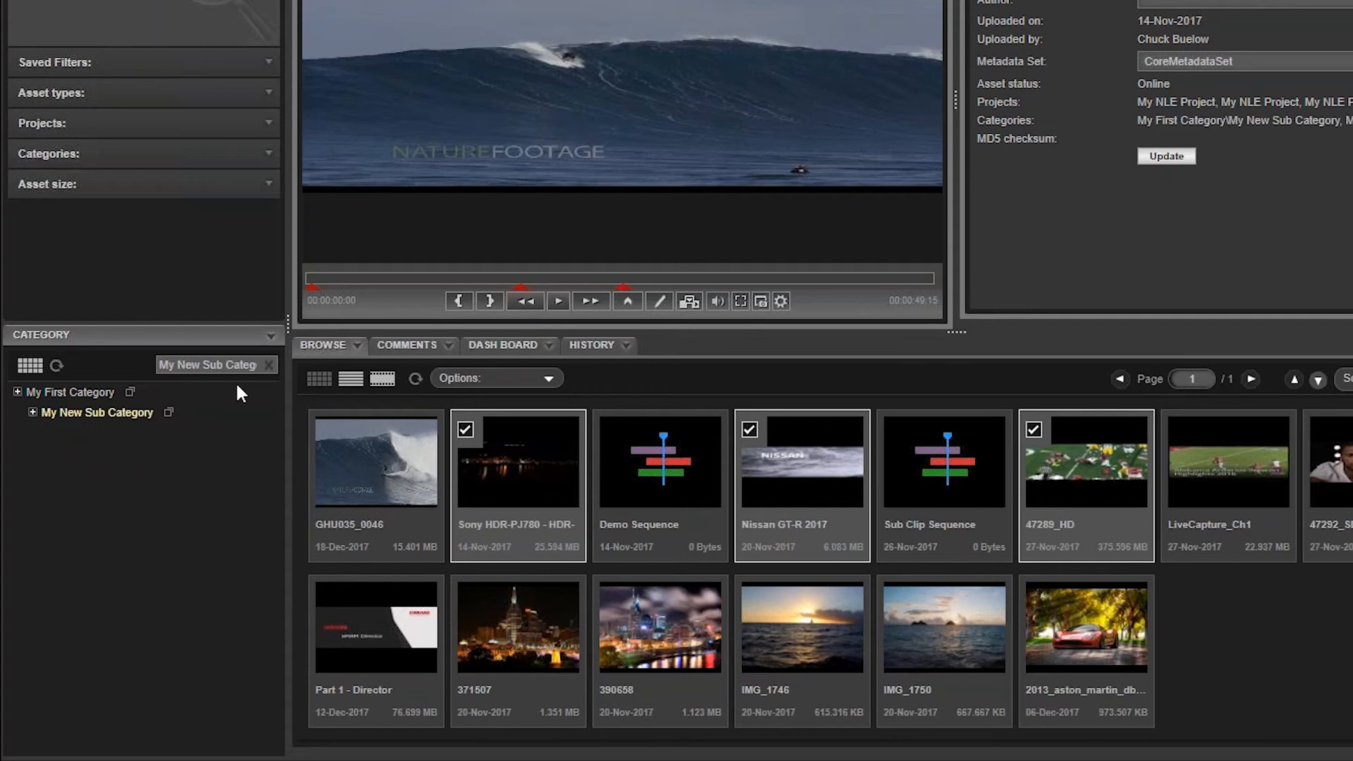
left_click(32, 409)
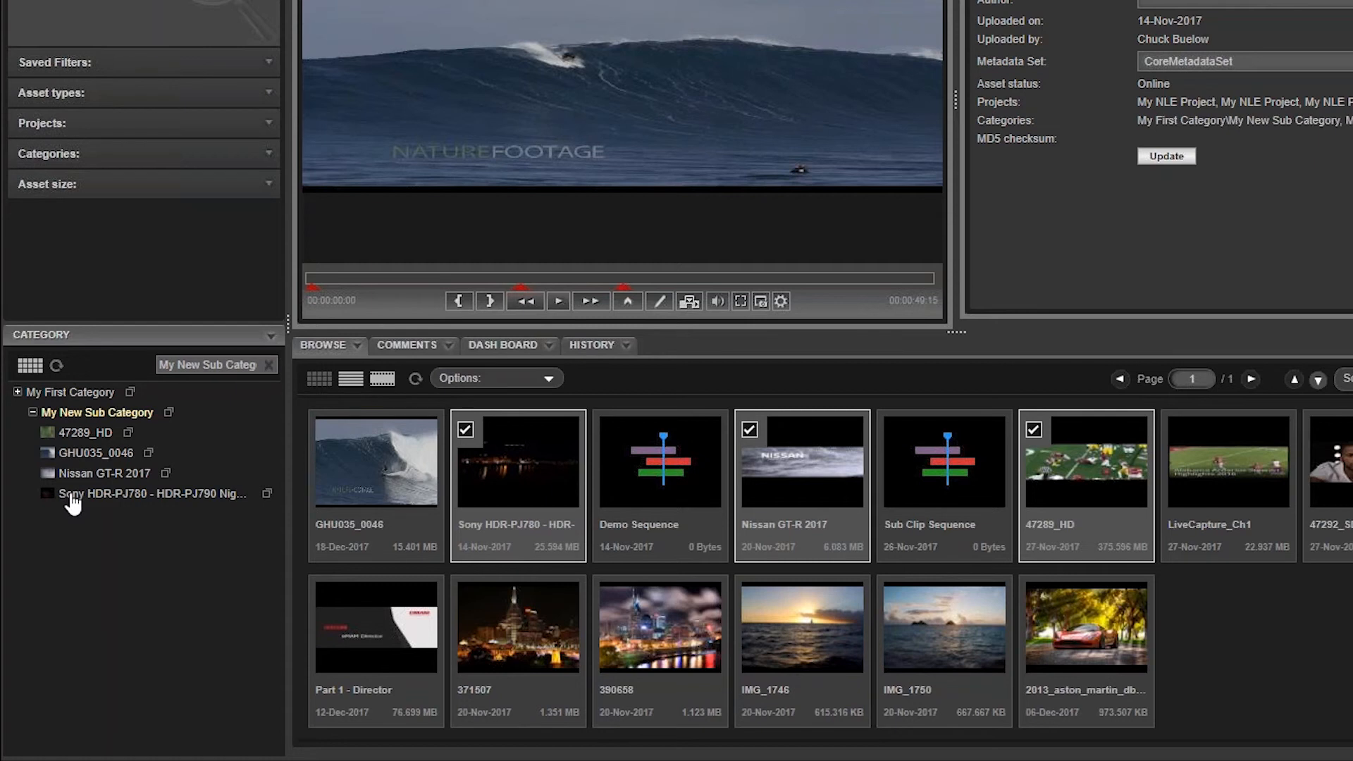
left_click(268, 364)
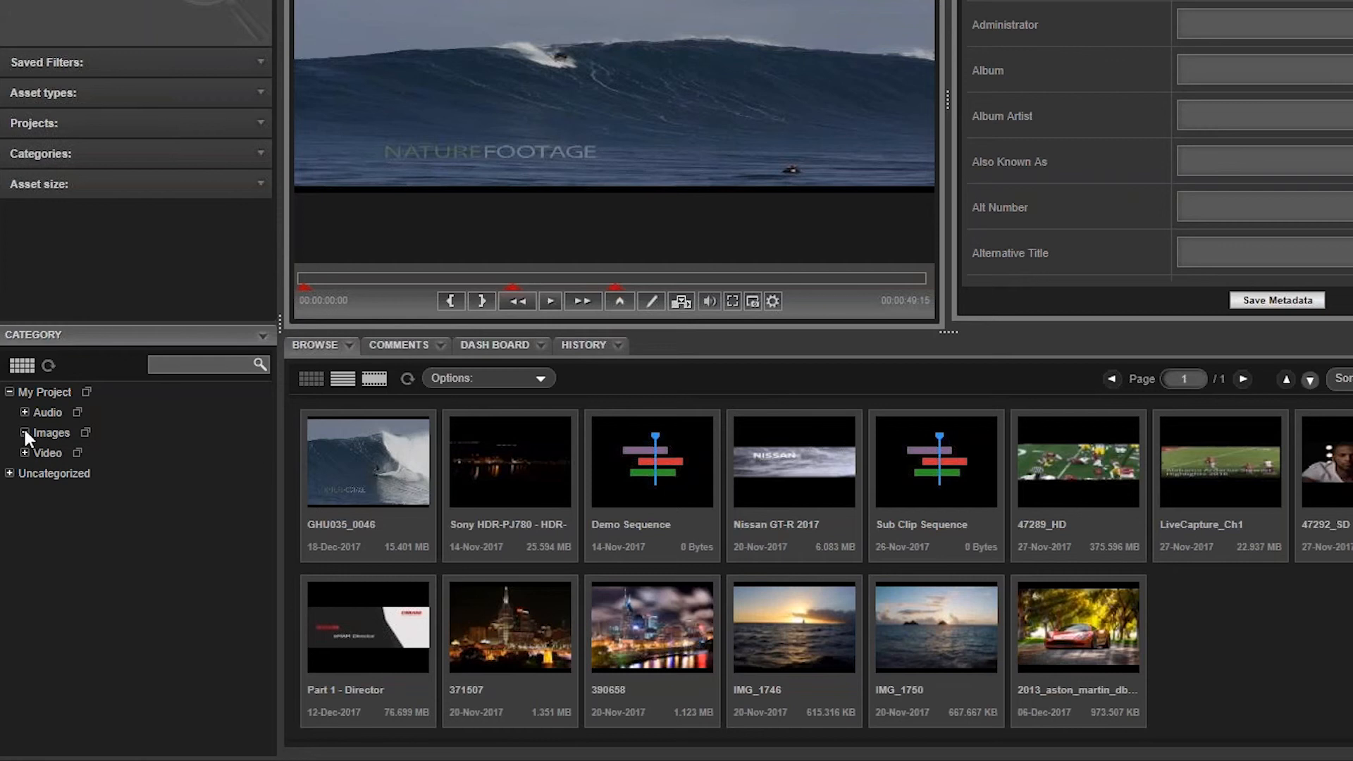
Step: Create a new top-level category named My First Category, reviewing its permissions and keeping the Order Entry user group enabled
left_click(264, 338)
left_click(248, 361)
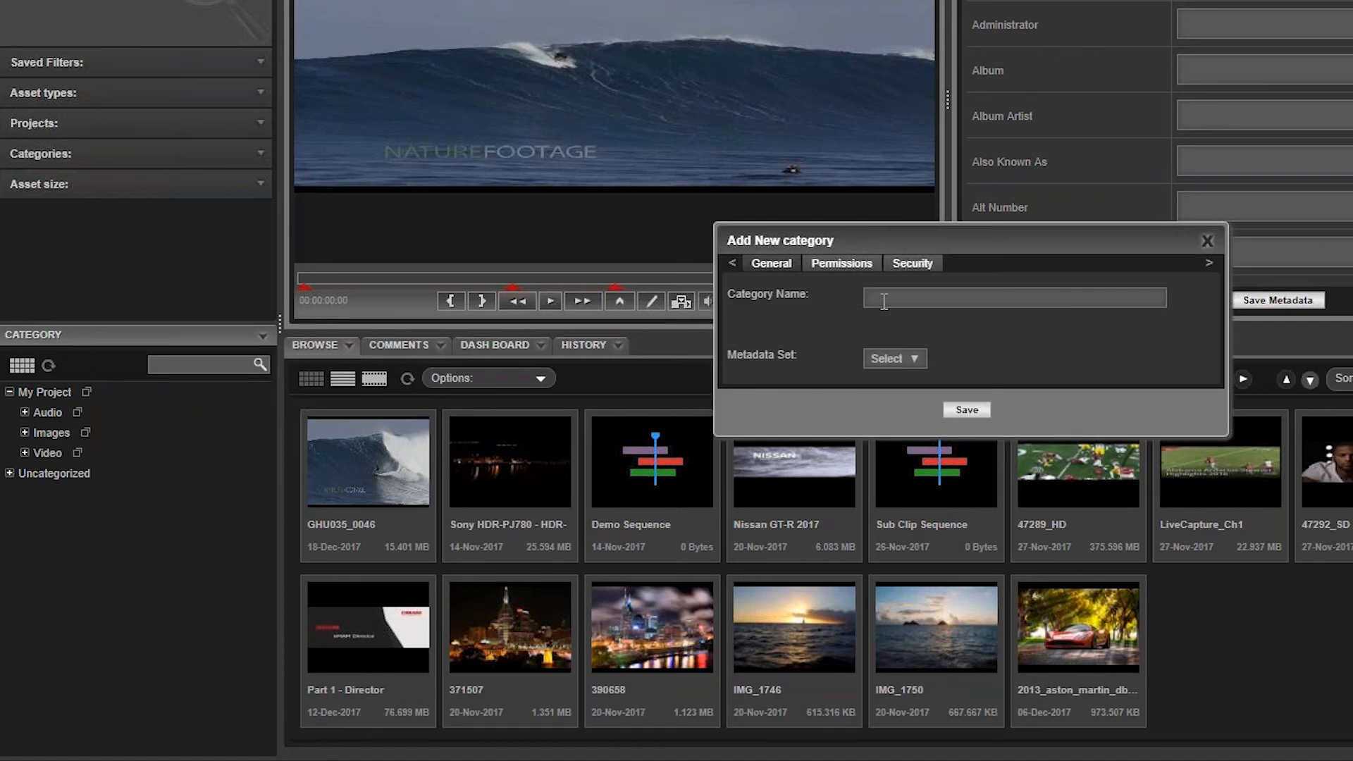
type("My Filrst Category")
left_click(914, 355)
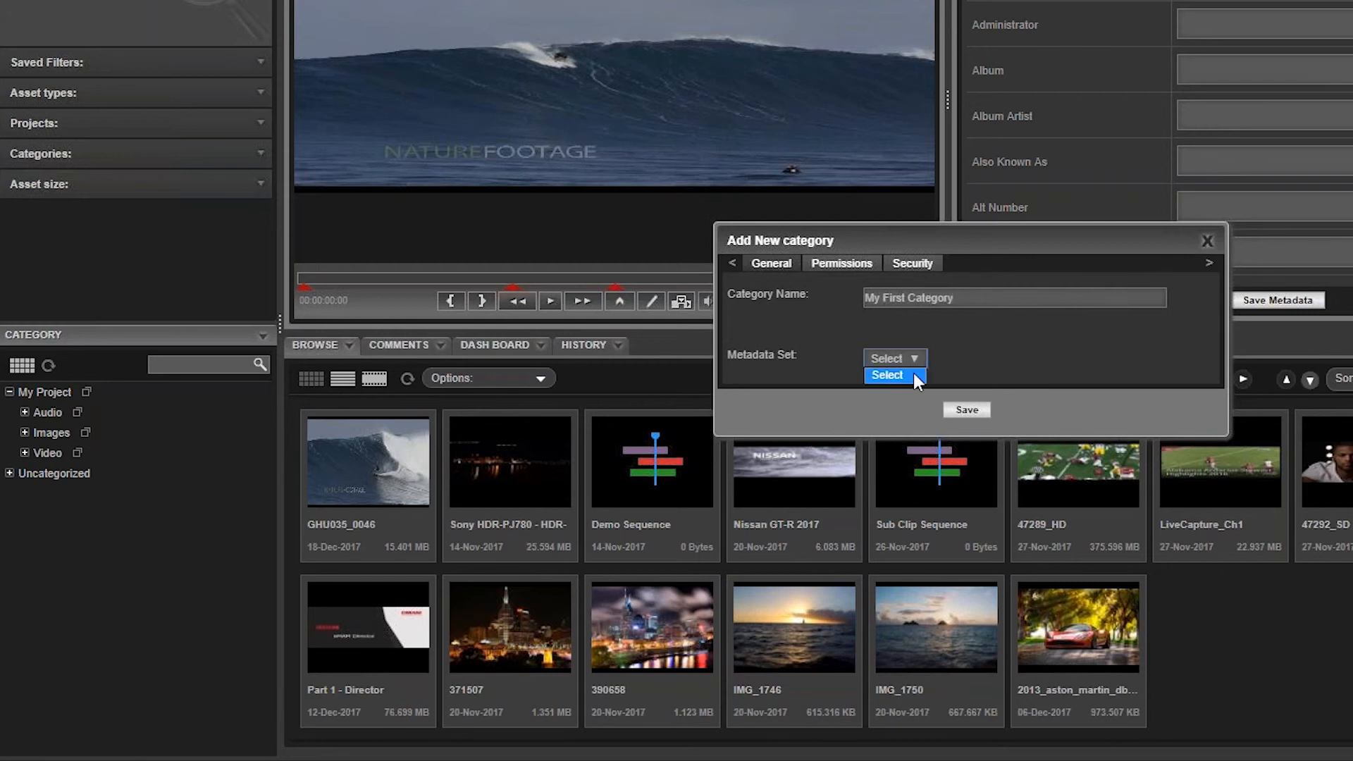
left_click(851, 268)
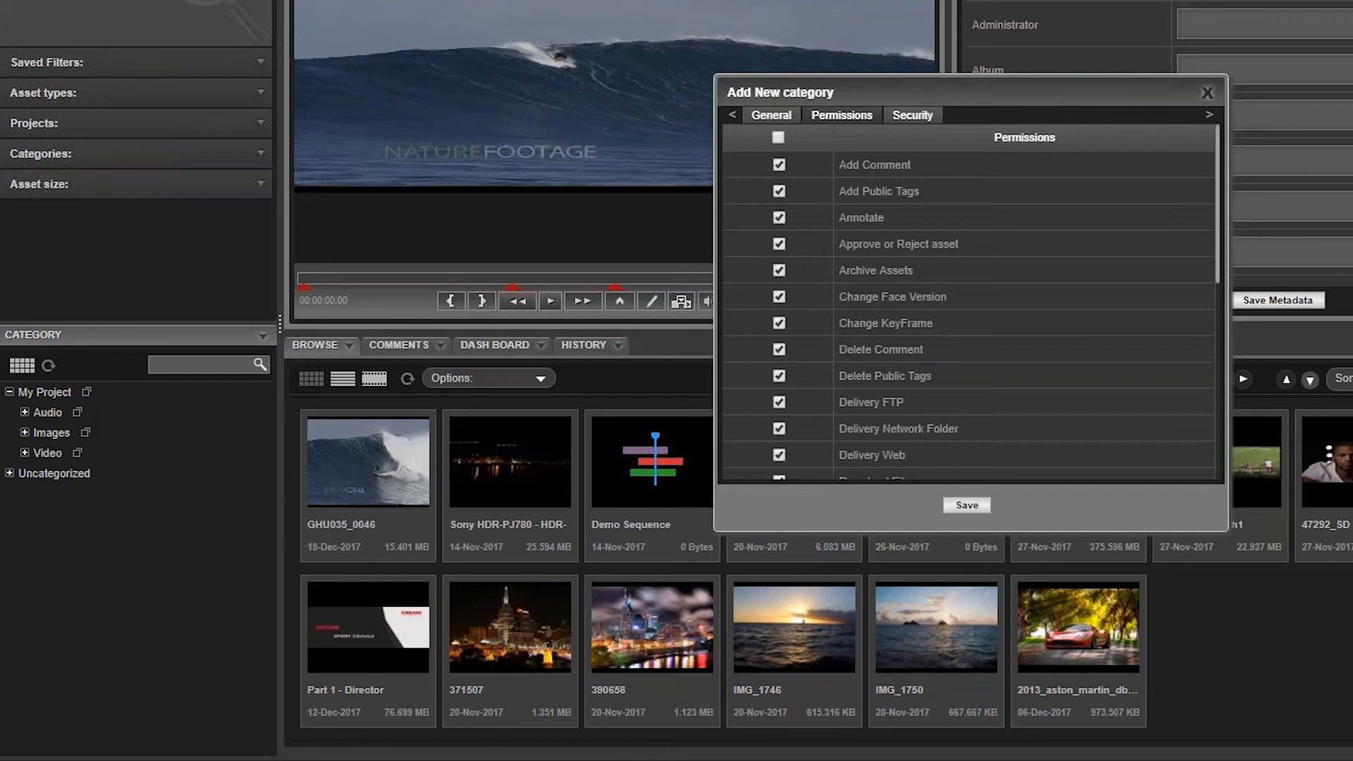
left_click(912, 114)
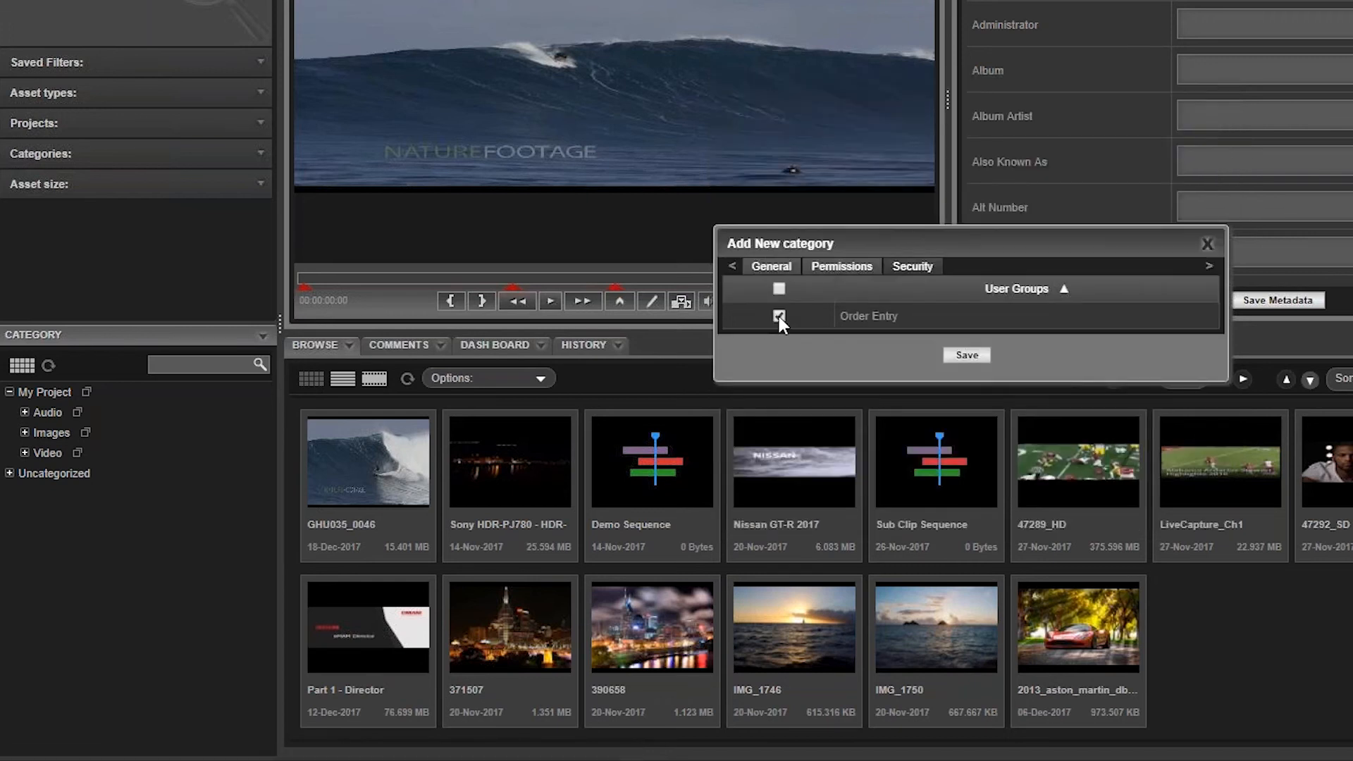
left_click(978, 355)
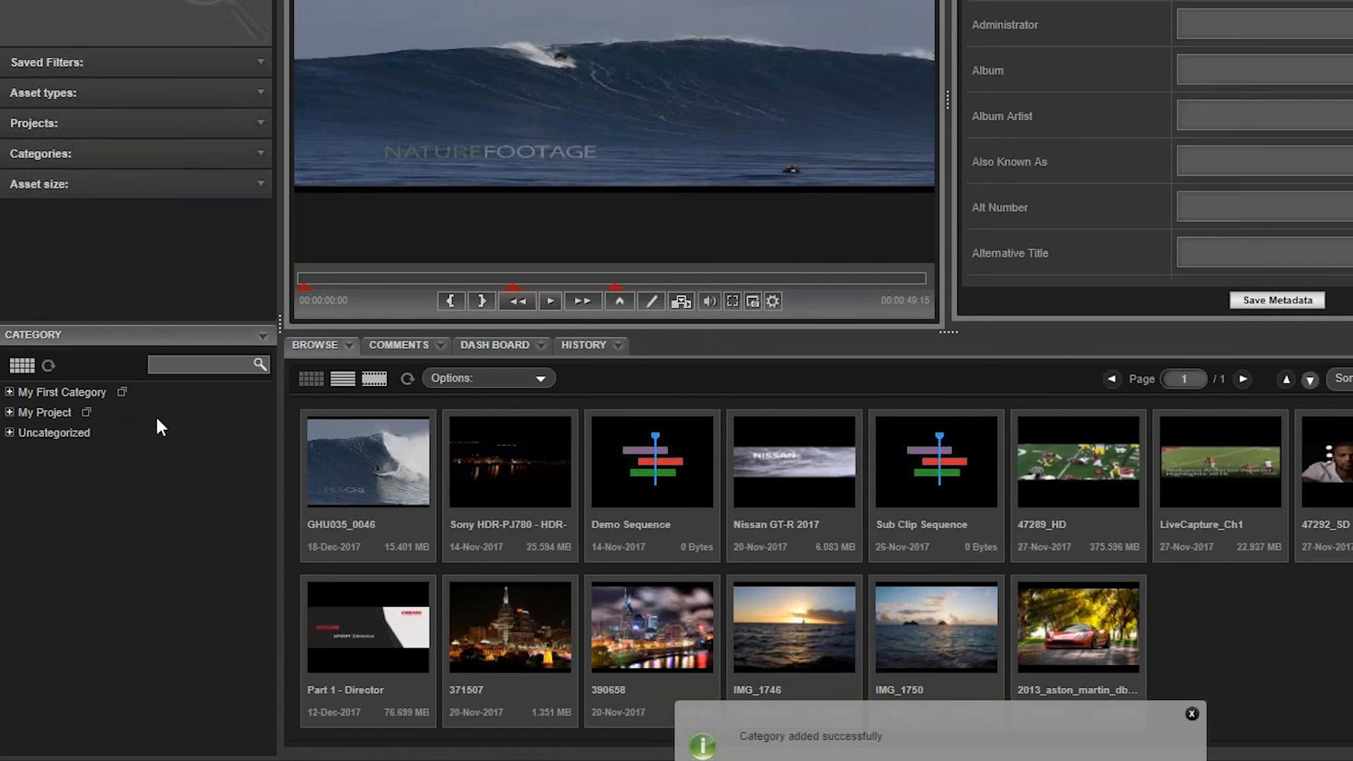
Step: Add a subcategory named My New Sub Category under My First Category
right_click(117, 393)
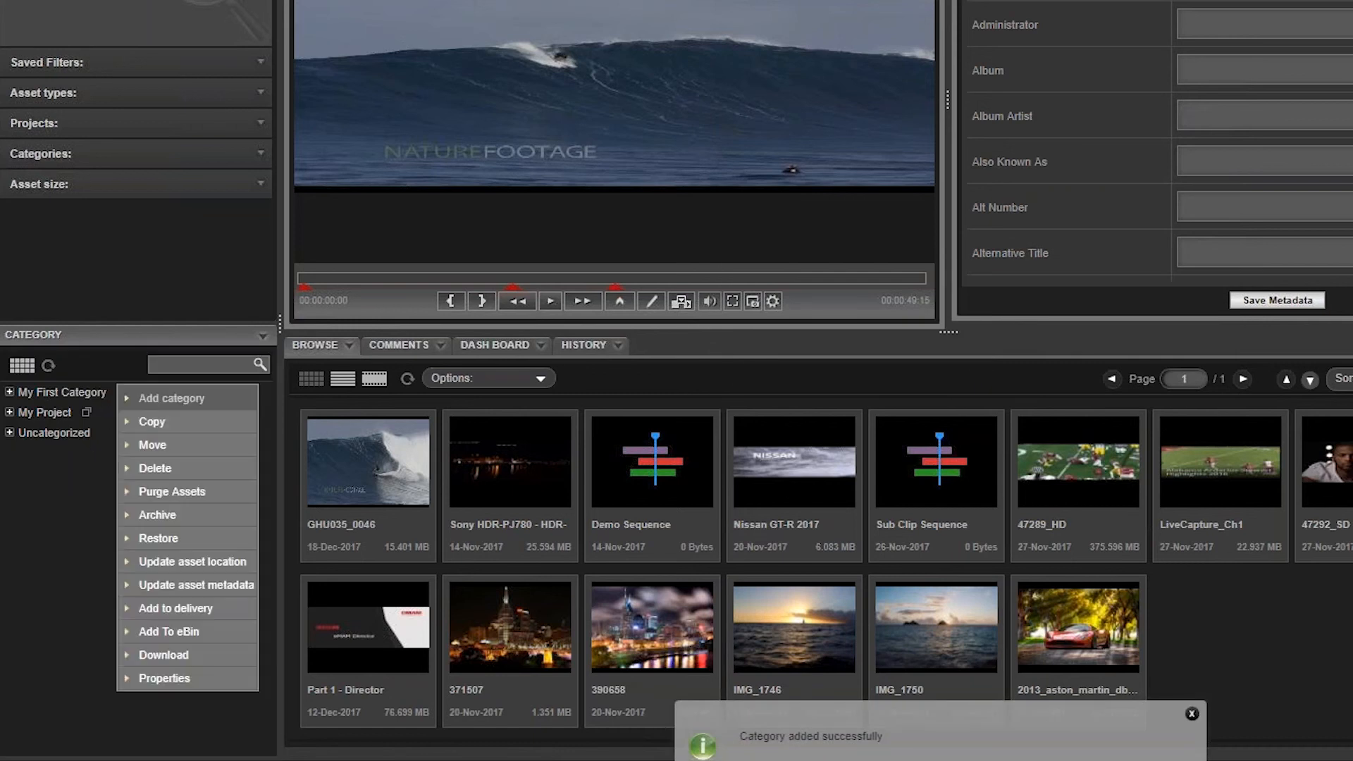
left_click(202, 401)
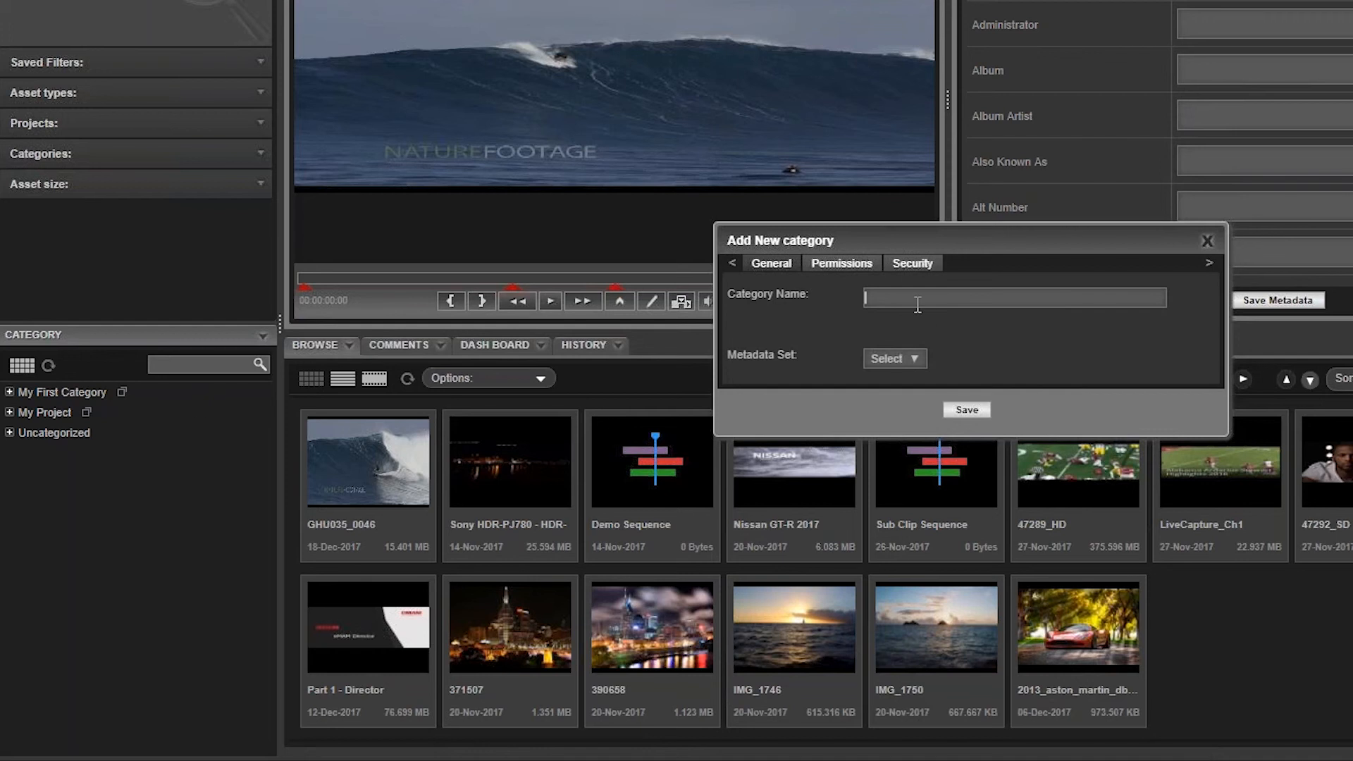
type("My New Sub Category")
left_click(966, 409)
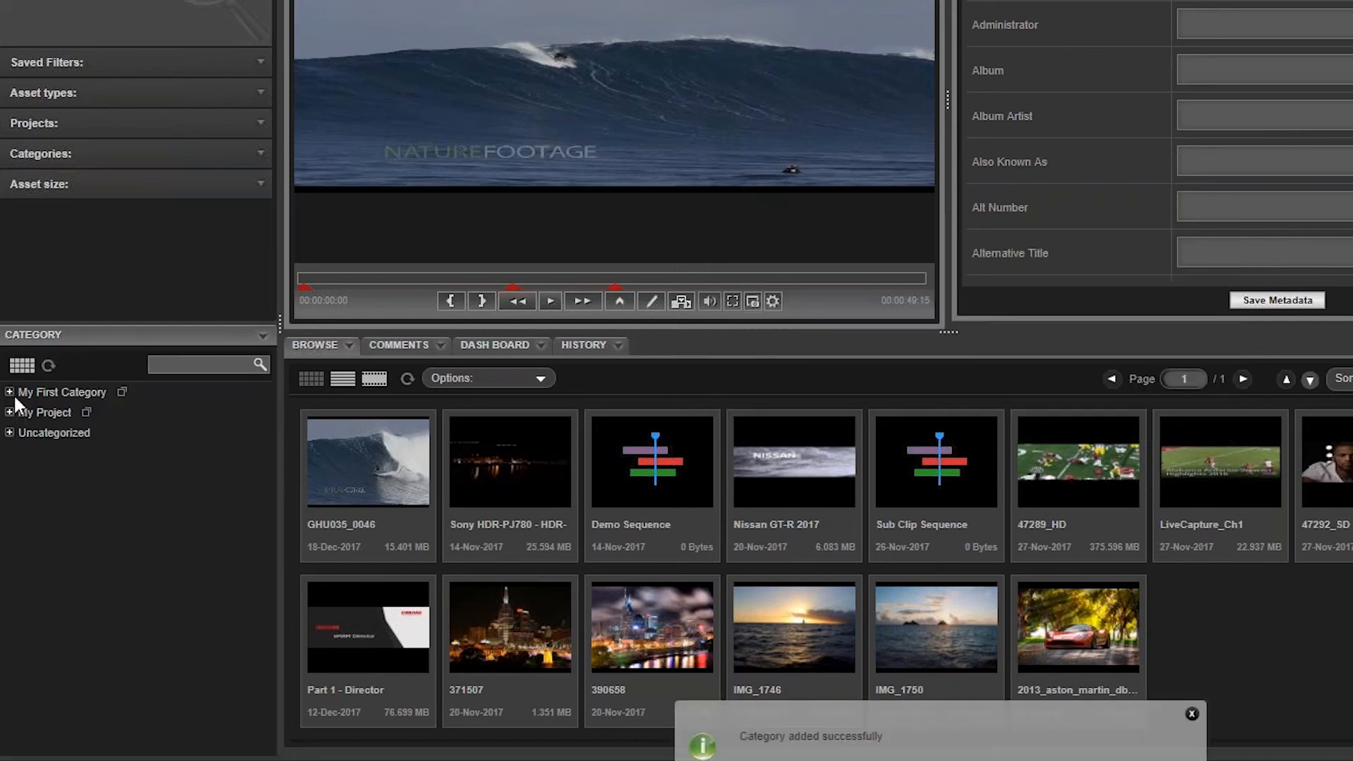
Step: Add the GHU035_0046 clip to My New Sub Category and open it from the category tree
left_click(9, 392)
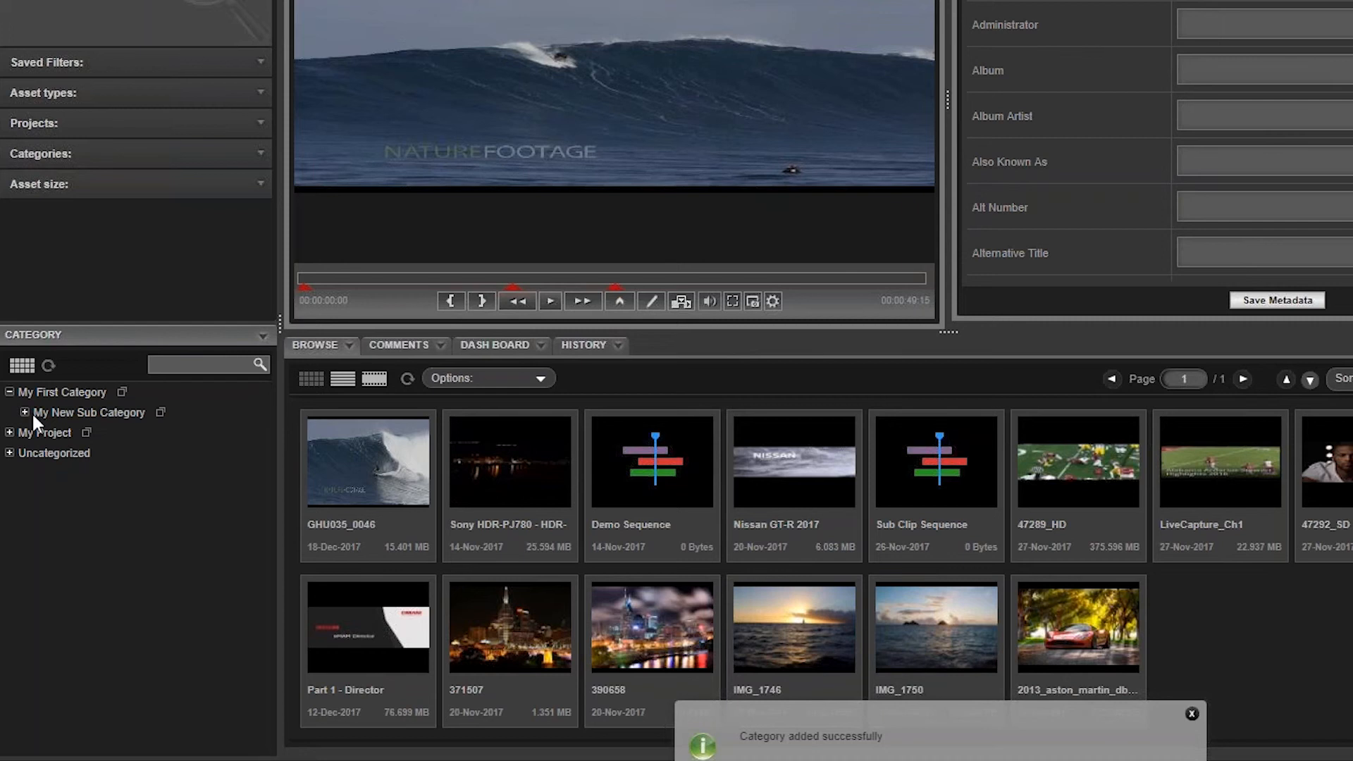
left_click(24, 411)
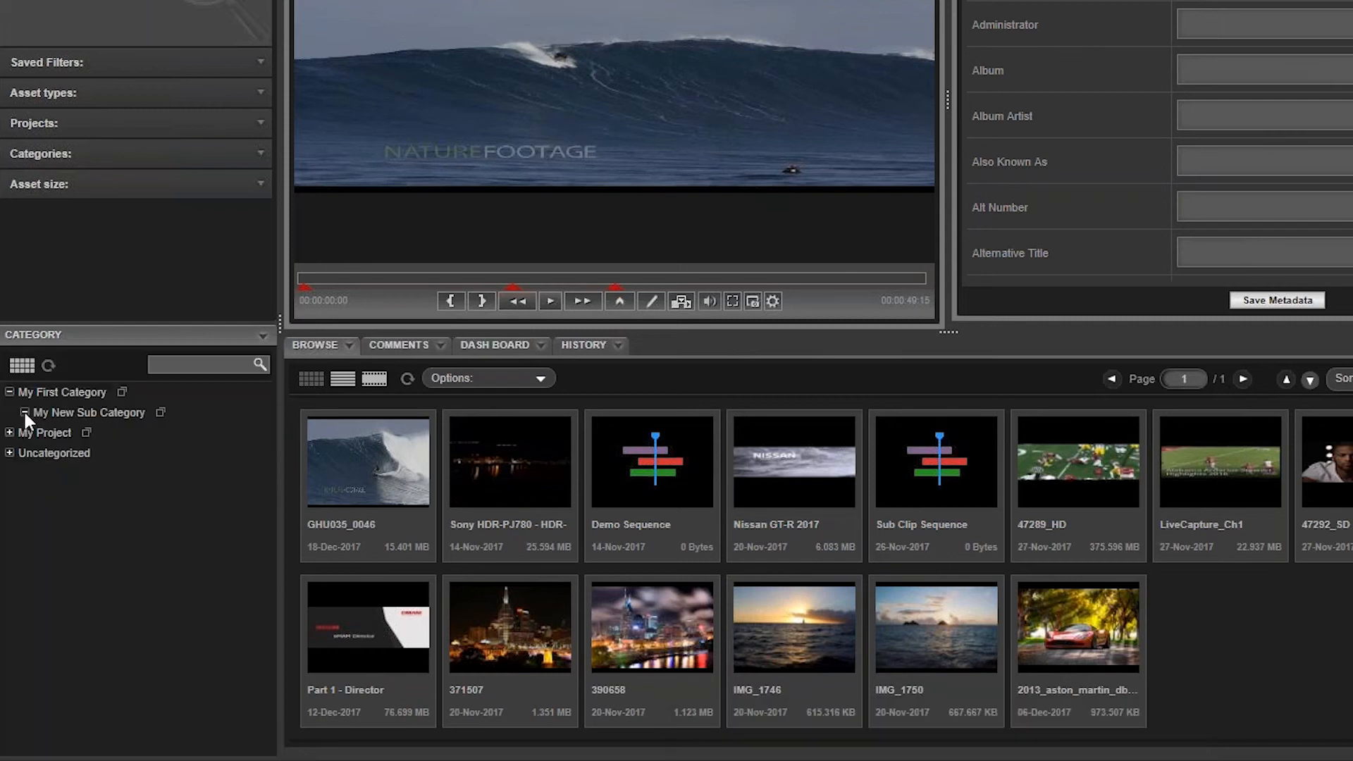
mouse_move(342, 470)
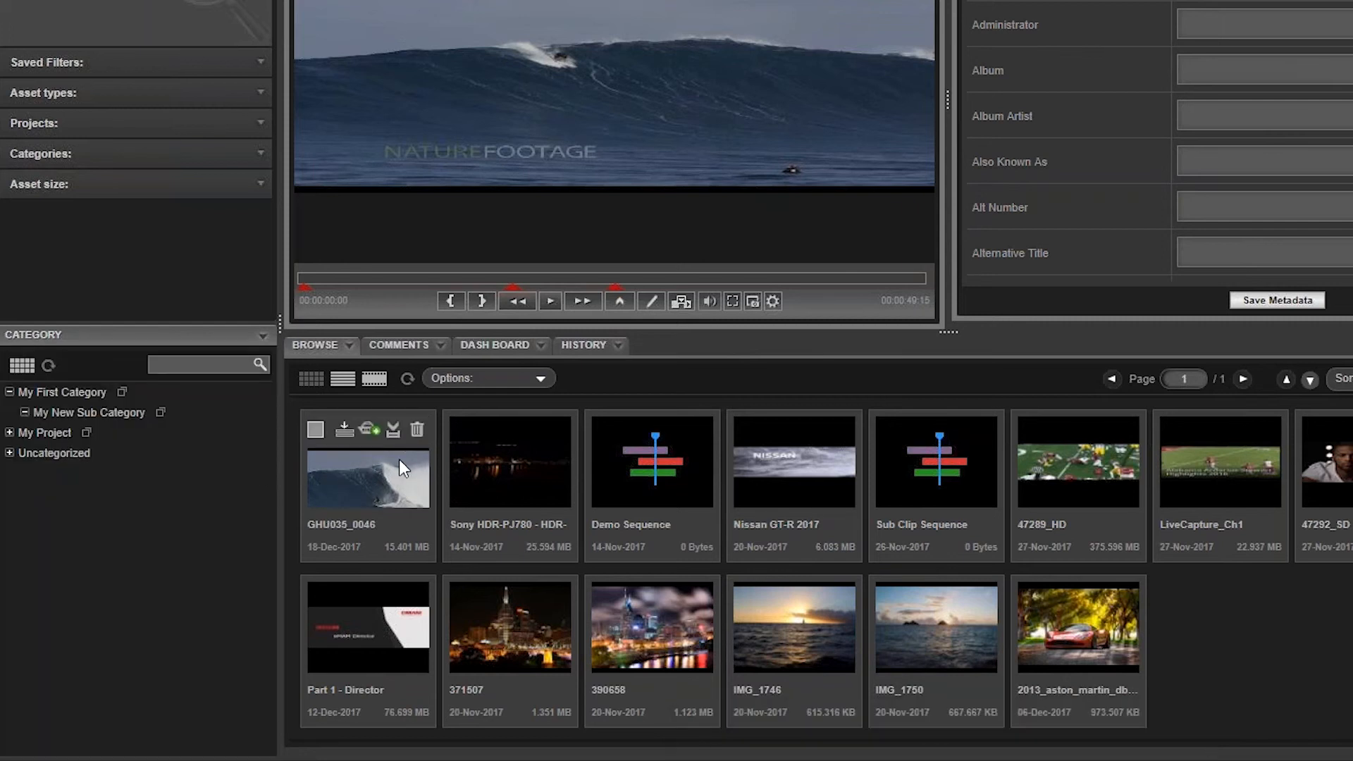
left_click_drag(407, 480, 117, 426)
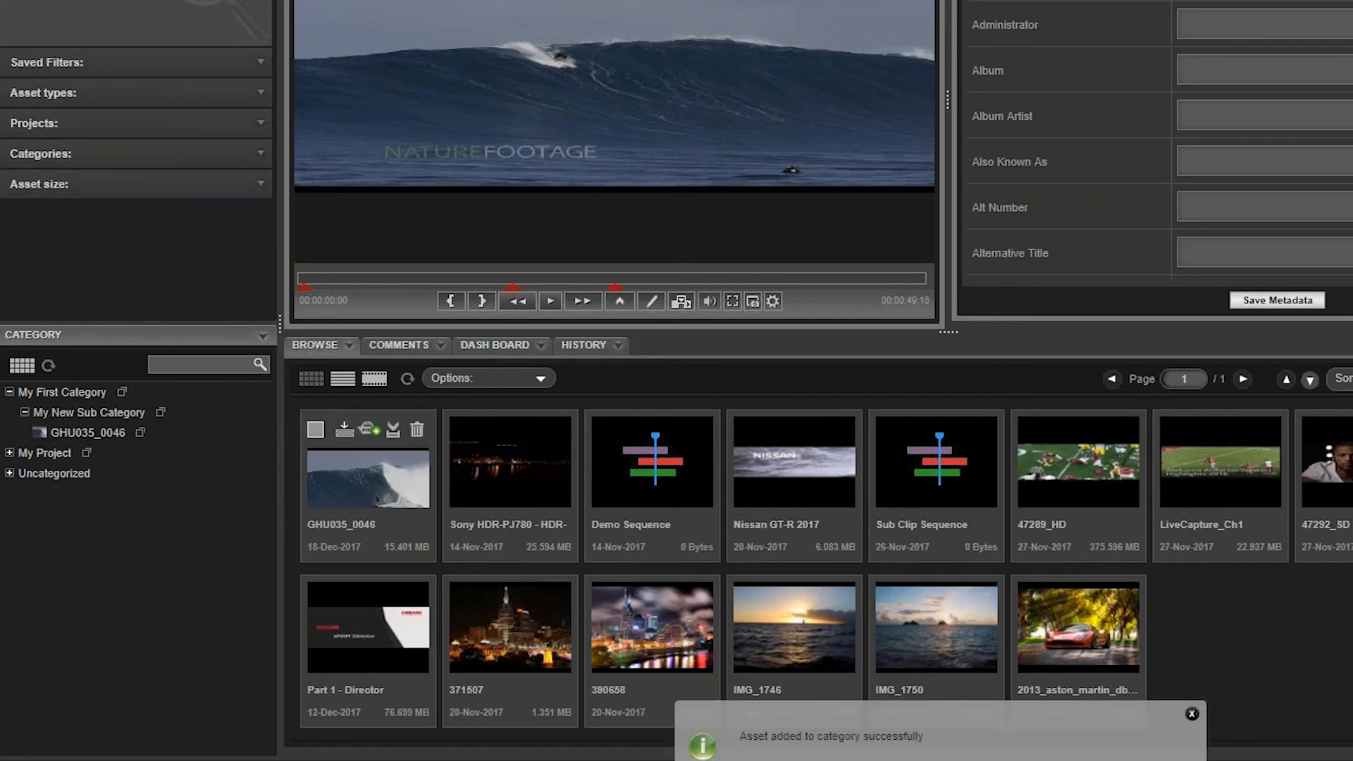
left_click(113, 432)
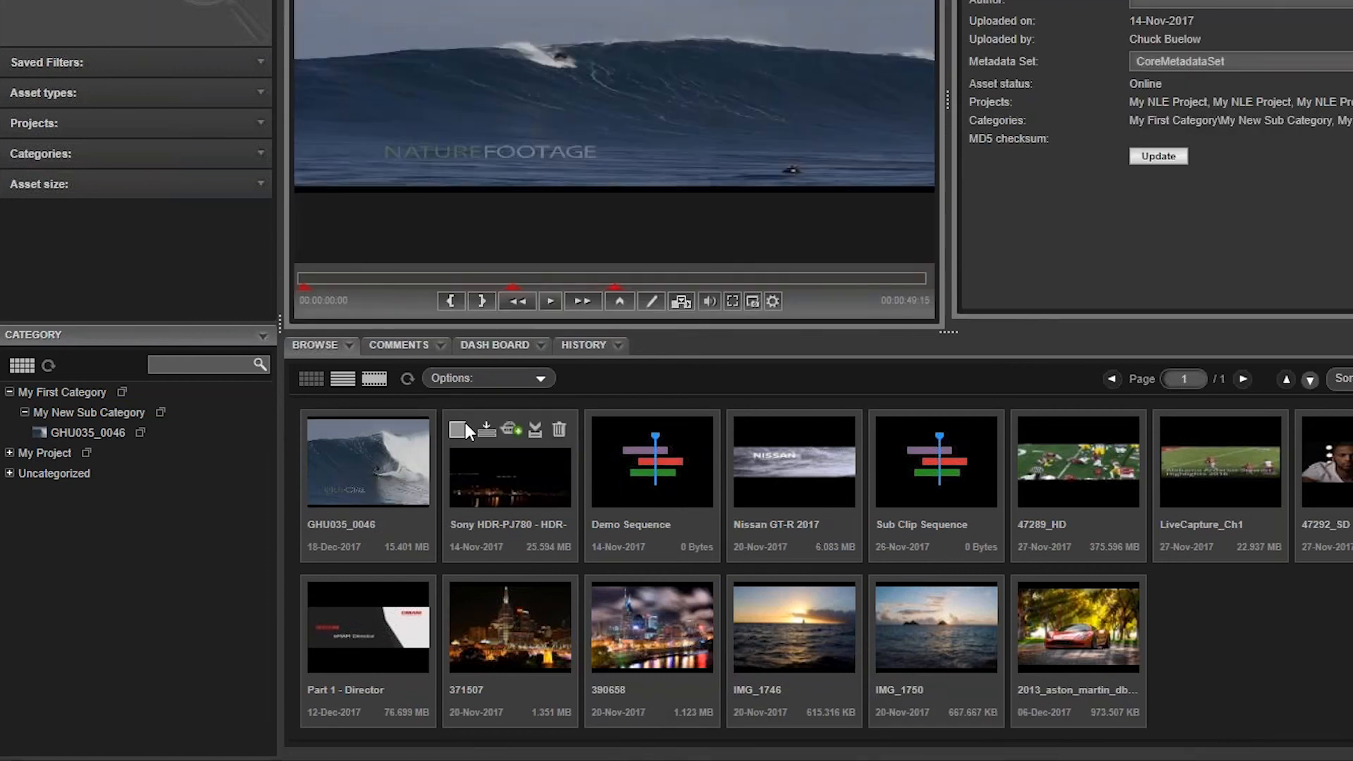
Step: Add the Sony HDR-PJ780, Nissan GT-R 2017 and 47289_HD assets together to My New Sub Category
left_click(458, 429)
left_click(742, 430)
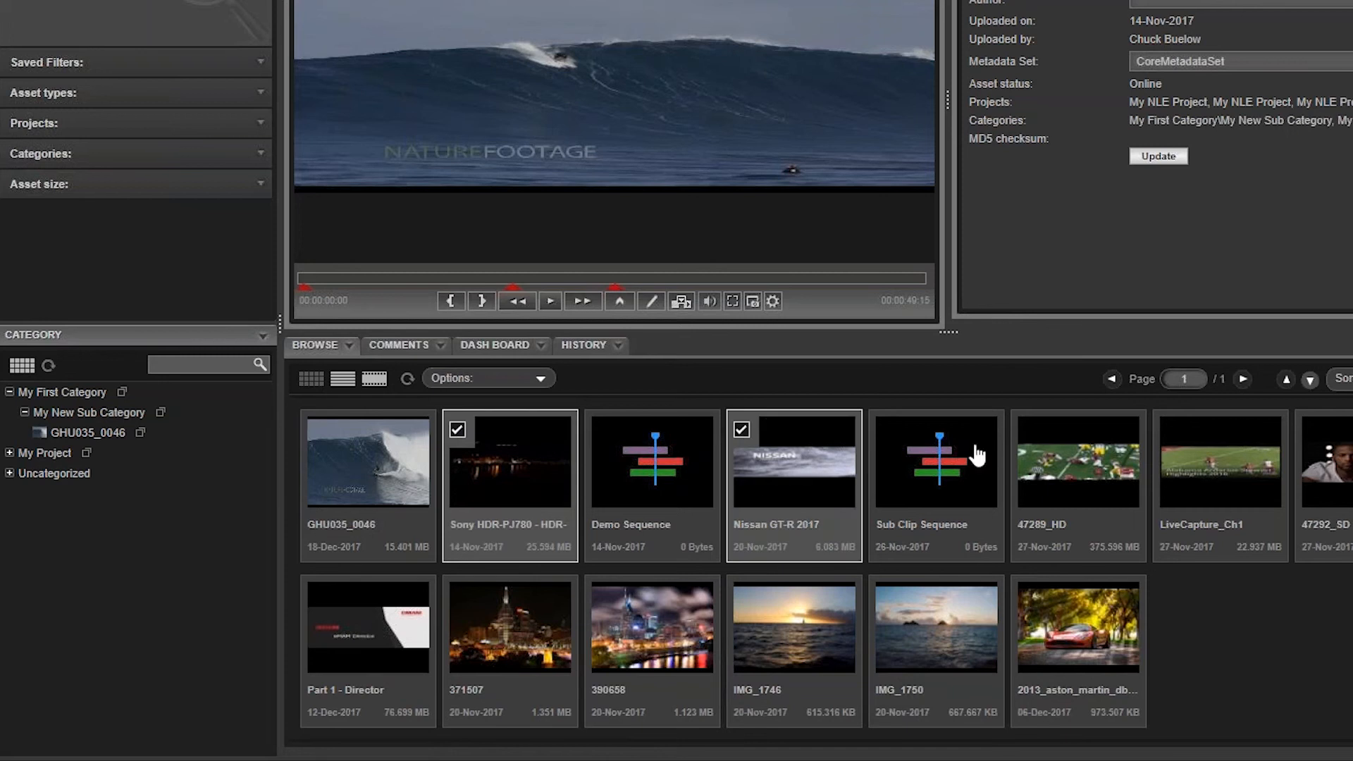
left_click(1025, 429)
left_click_drag(519, 480, 120, 414)
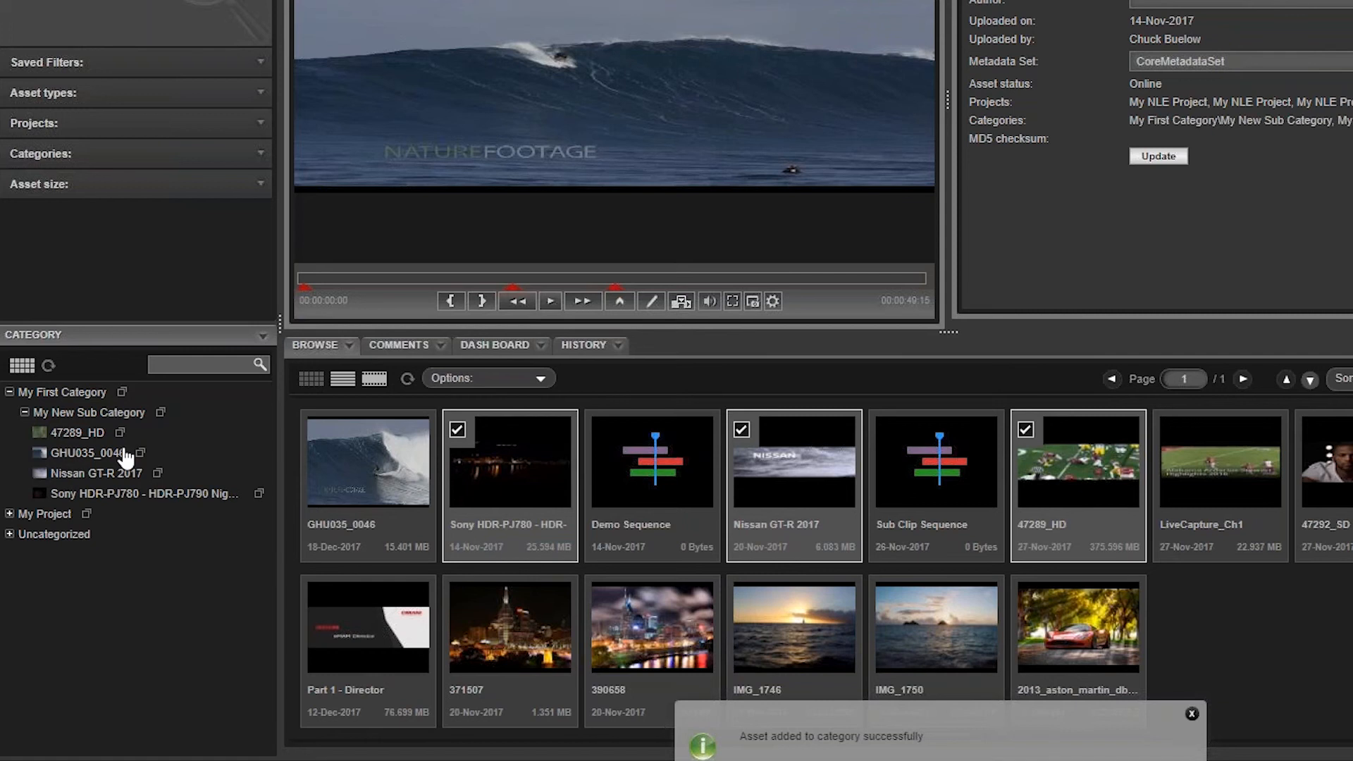
Step: Search the category tree for "My New", choose My New Sub Category and expand it to view its assets
left_click(188, 364)
type("My ")
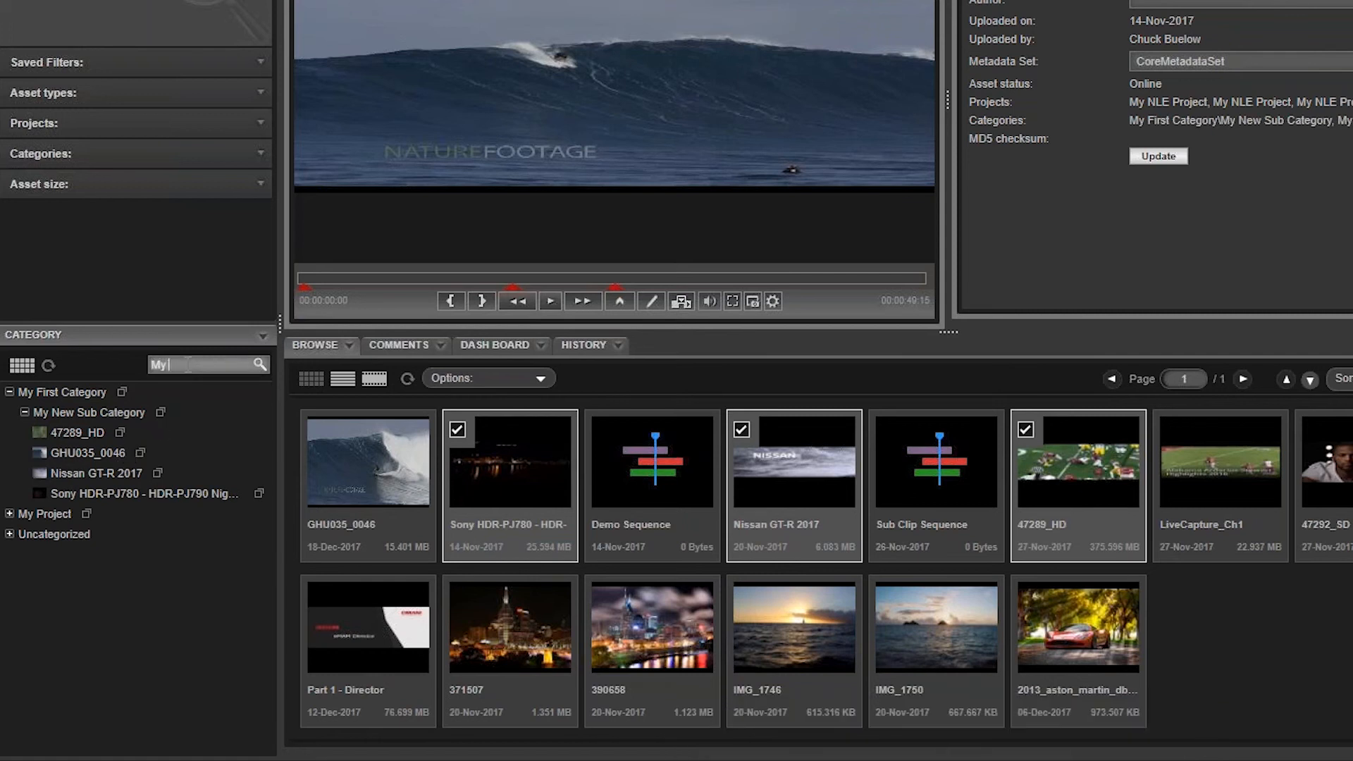
type("New")
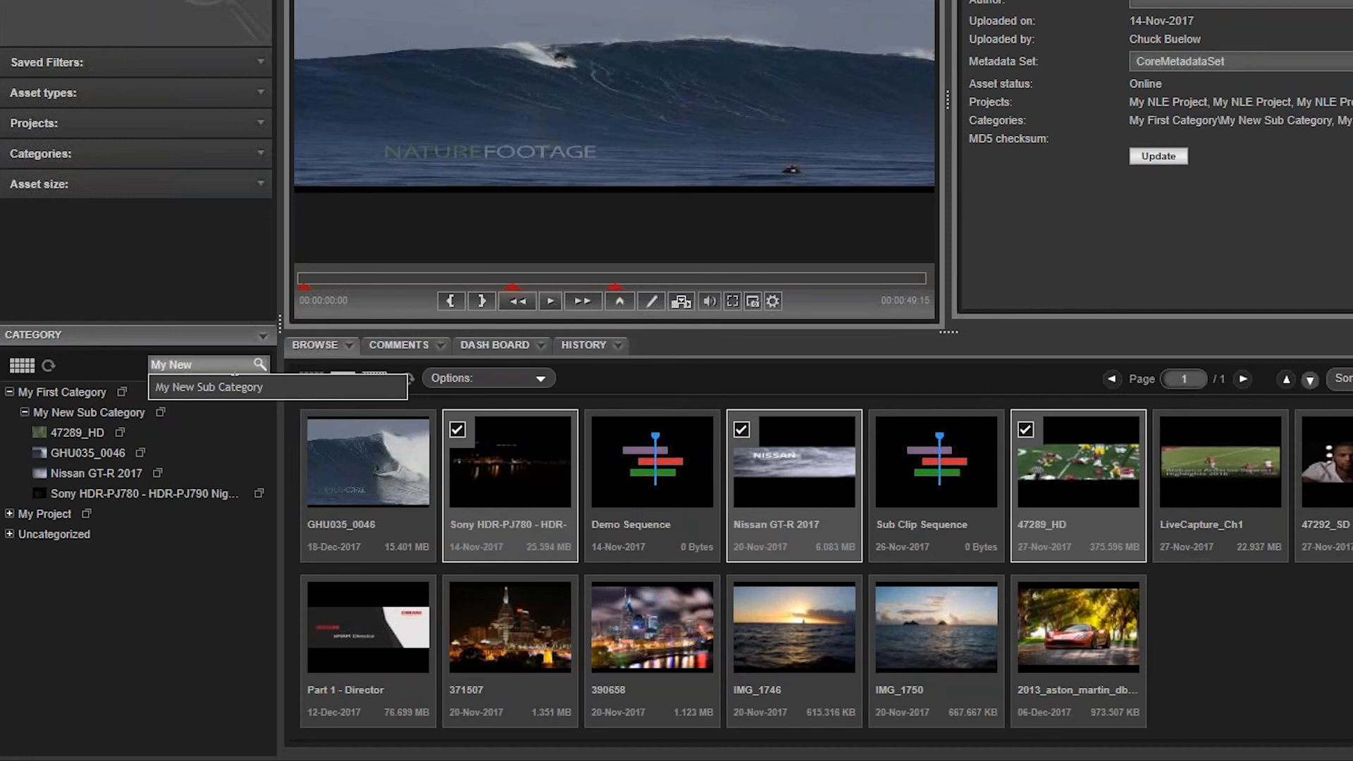
left_click(228, 385)
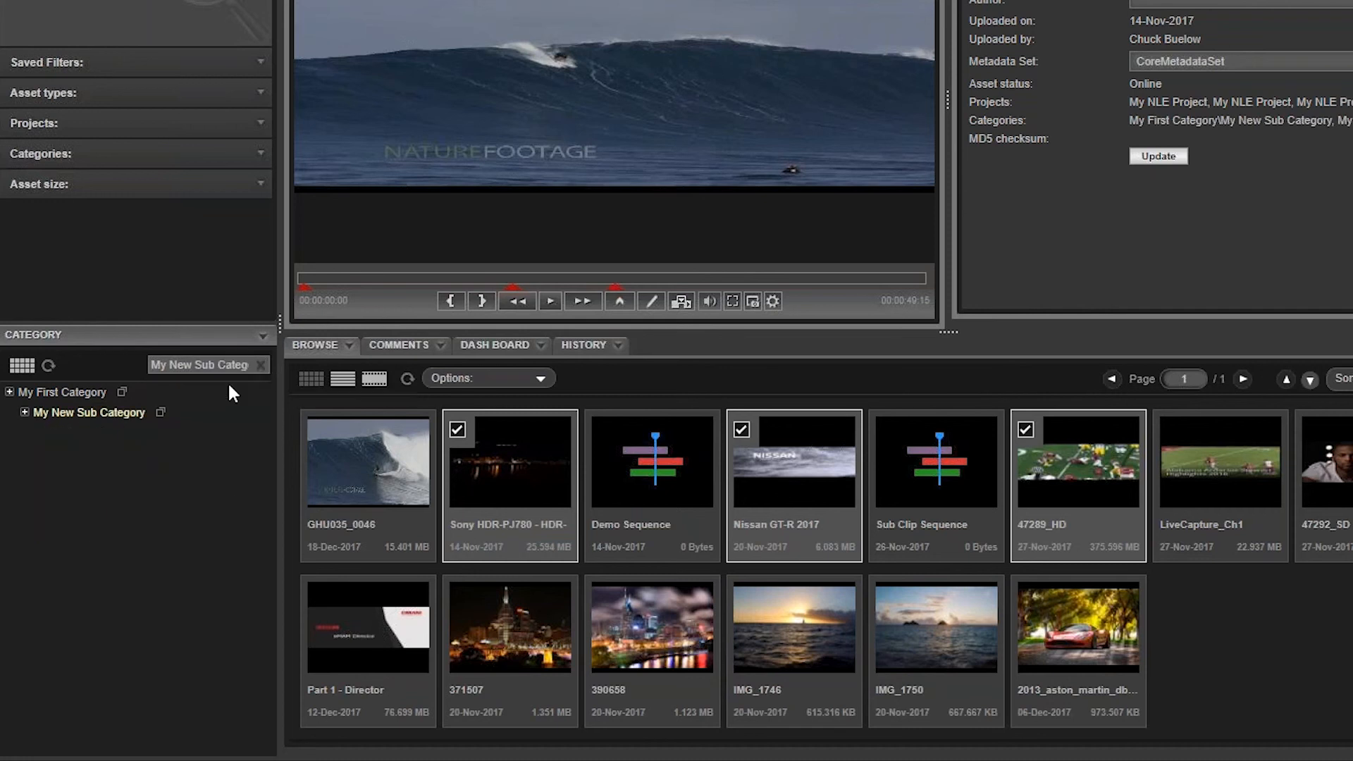
left_click(25, 412)
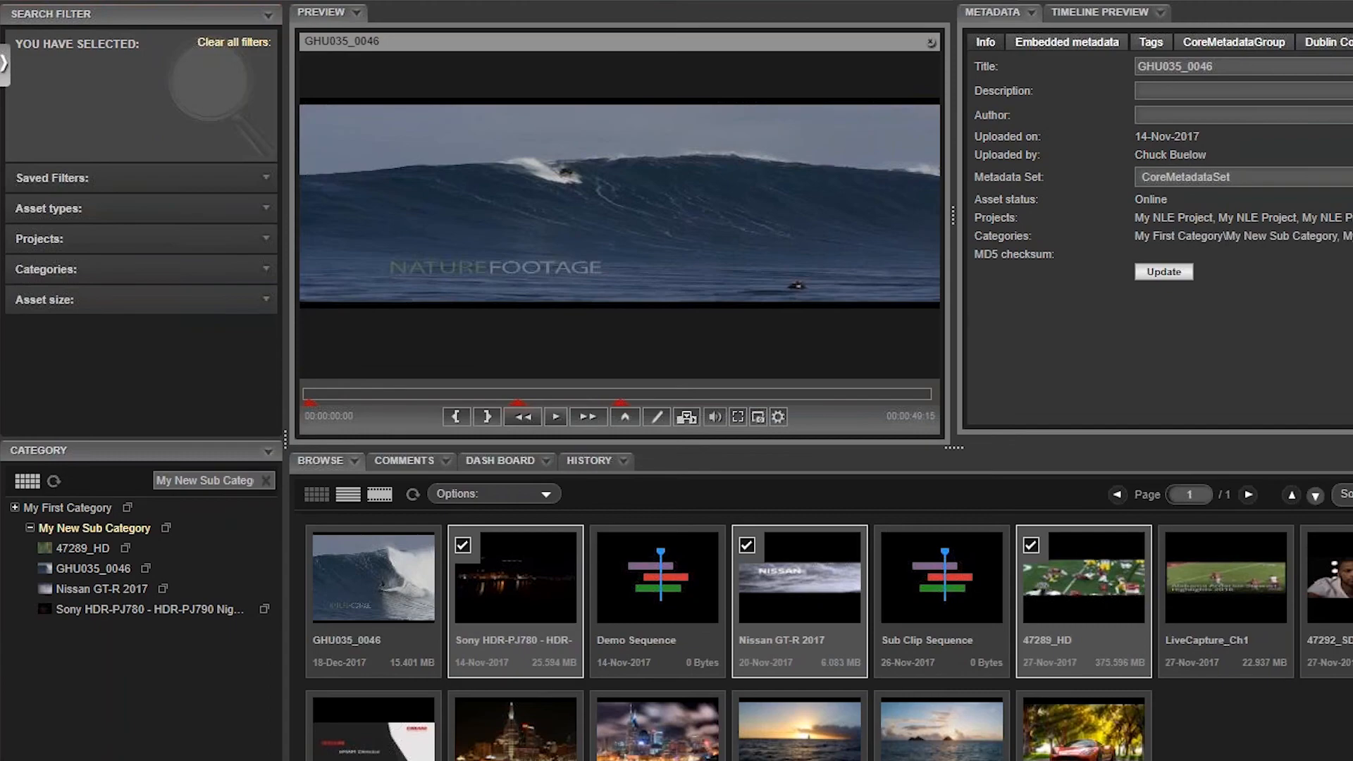
left_click(265, 479)
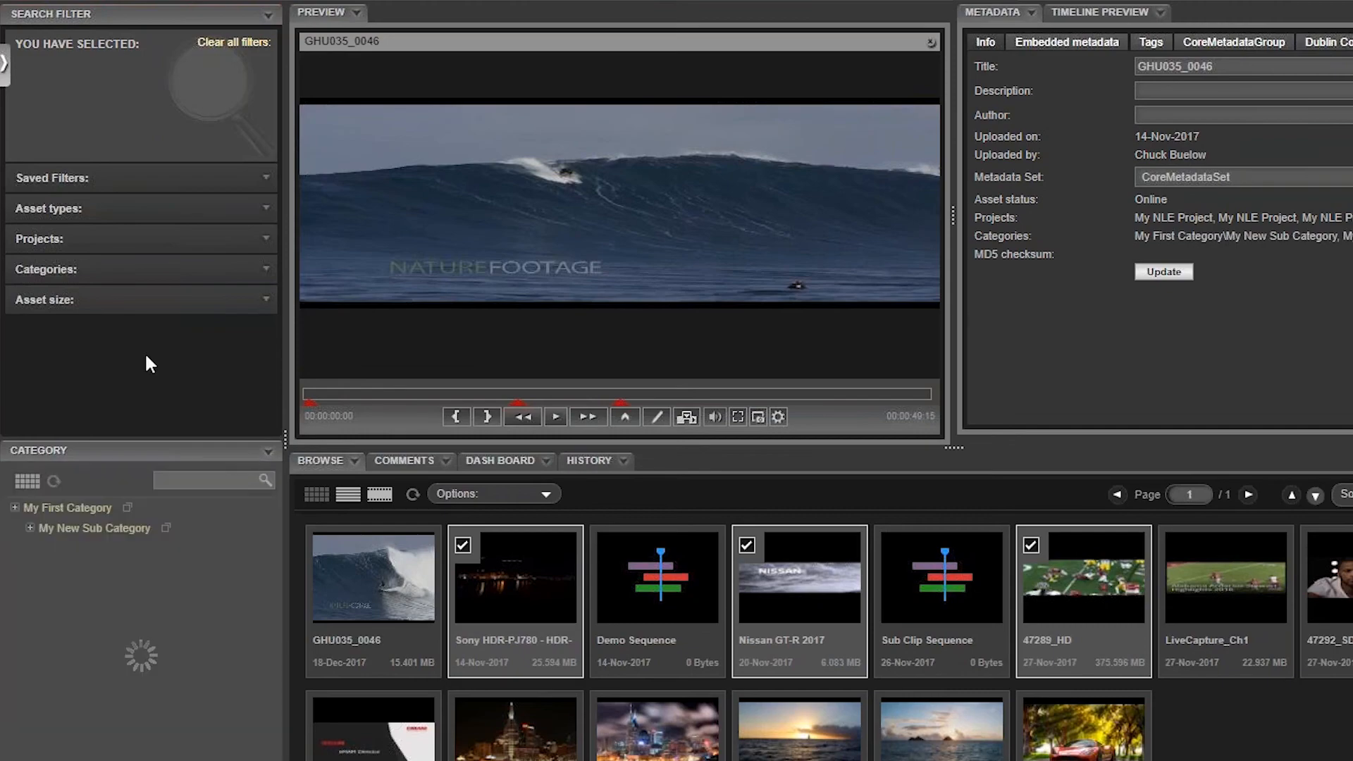
Step: Filter the browsed assets by category, searching "My New" and choosing My New Sub Category
left_click(61, 281)
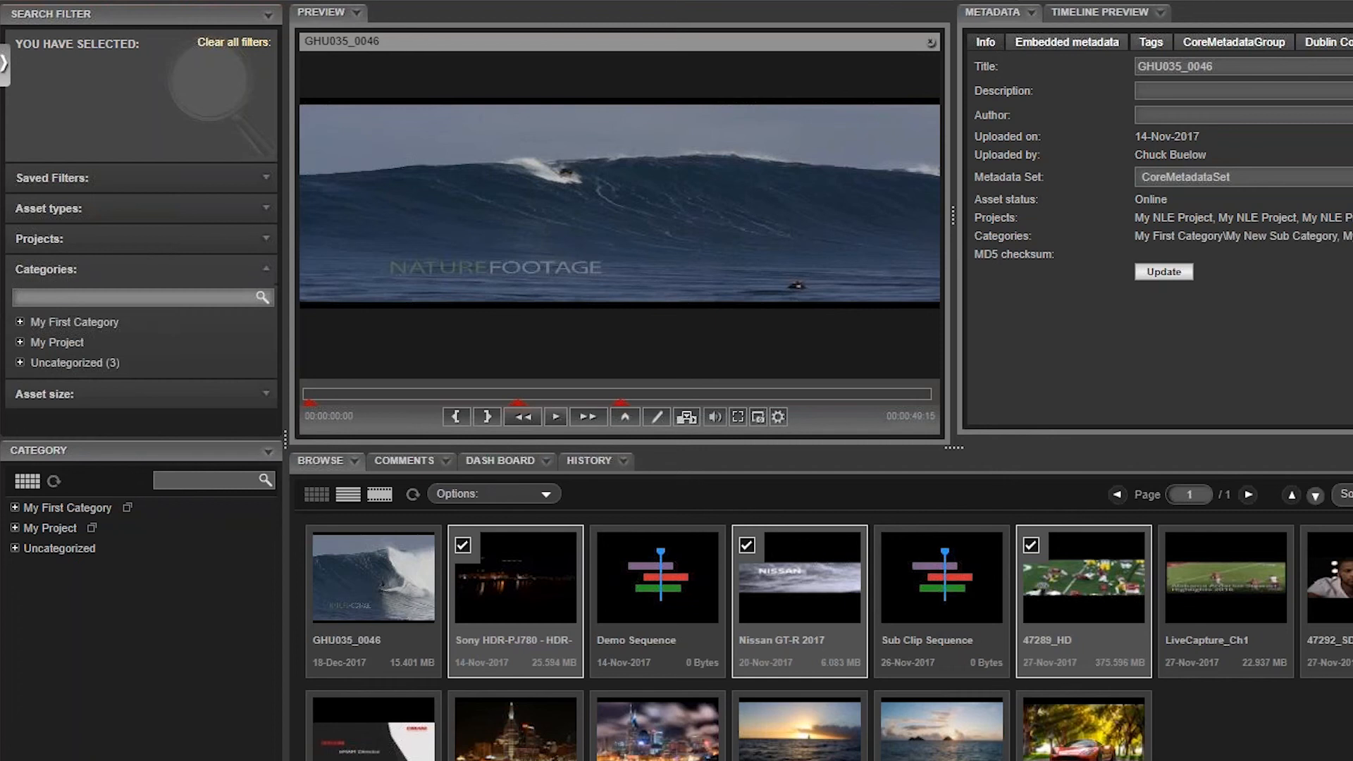
left_click(71, 307)
type("My New")
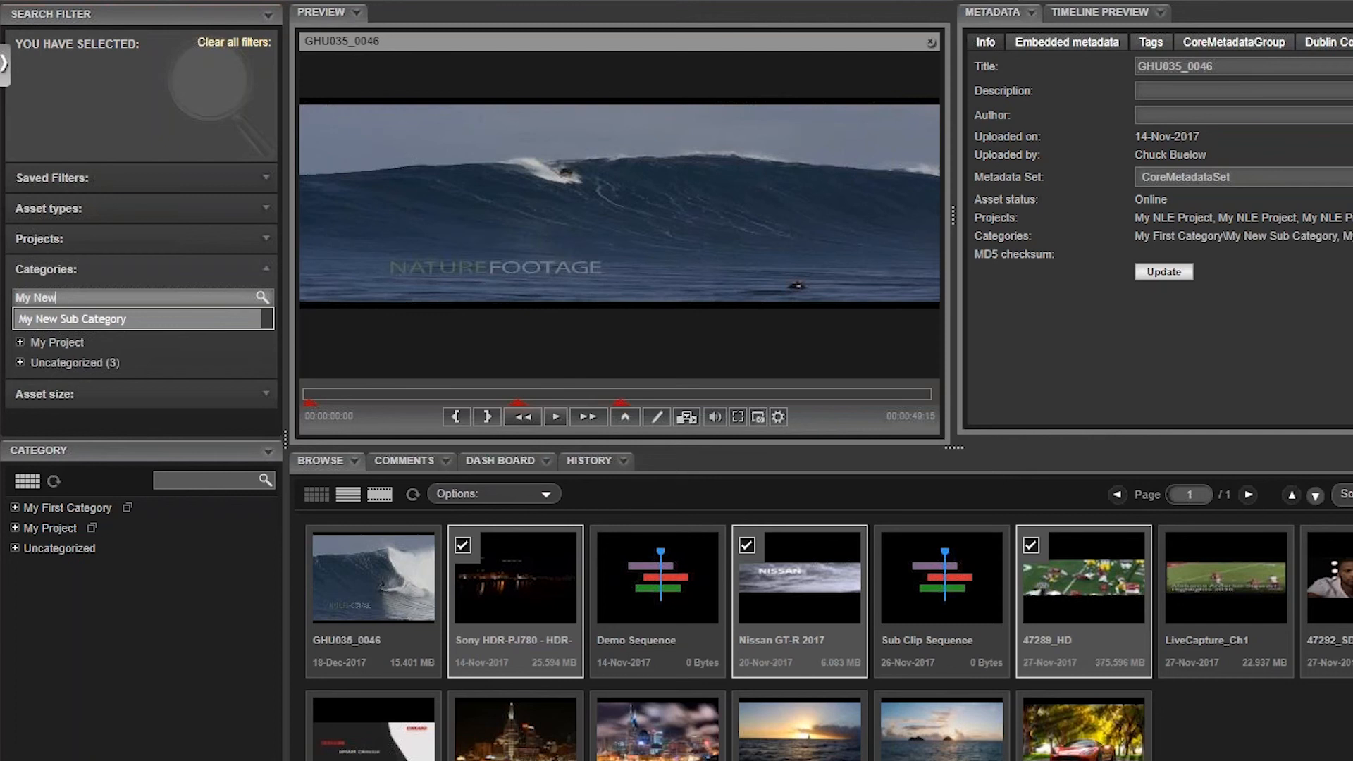
left_click(93, 319)
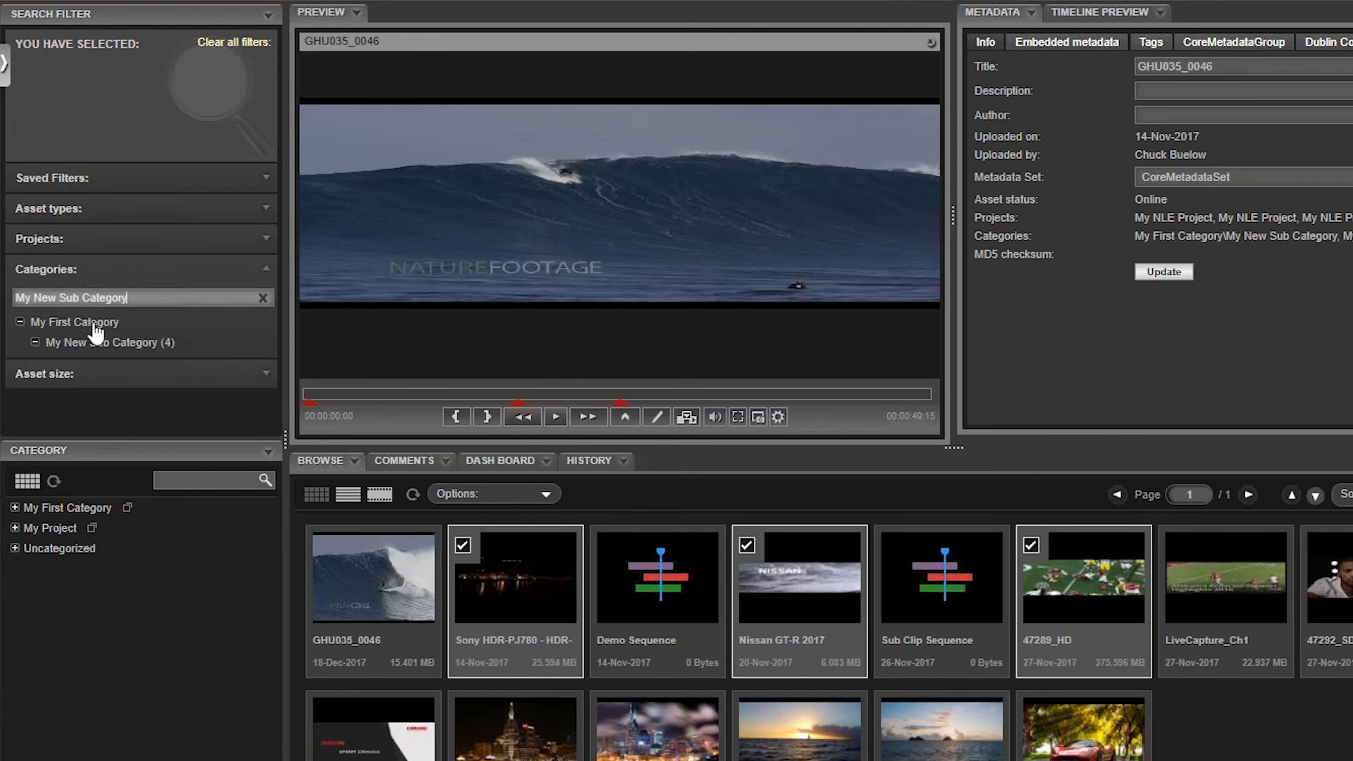
left_click(99, 343)
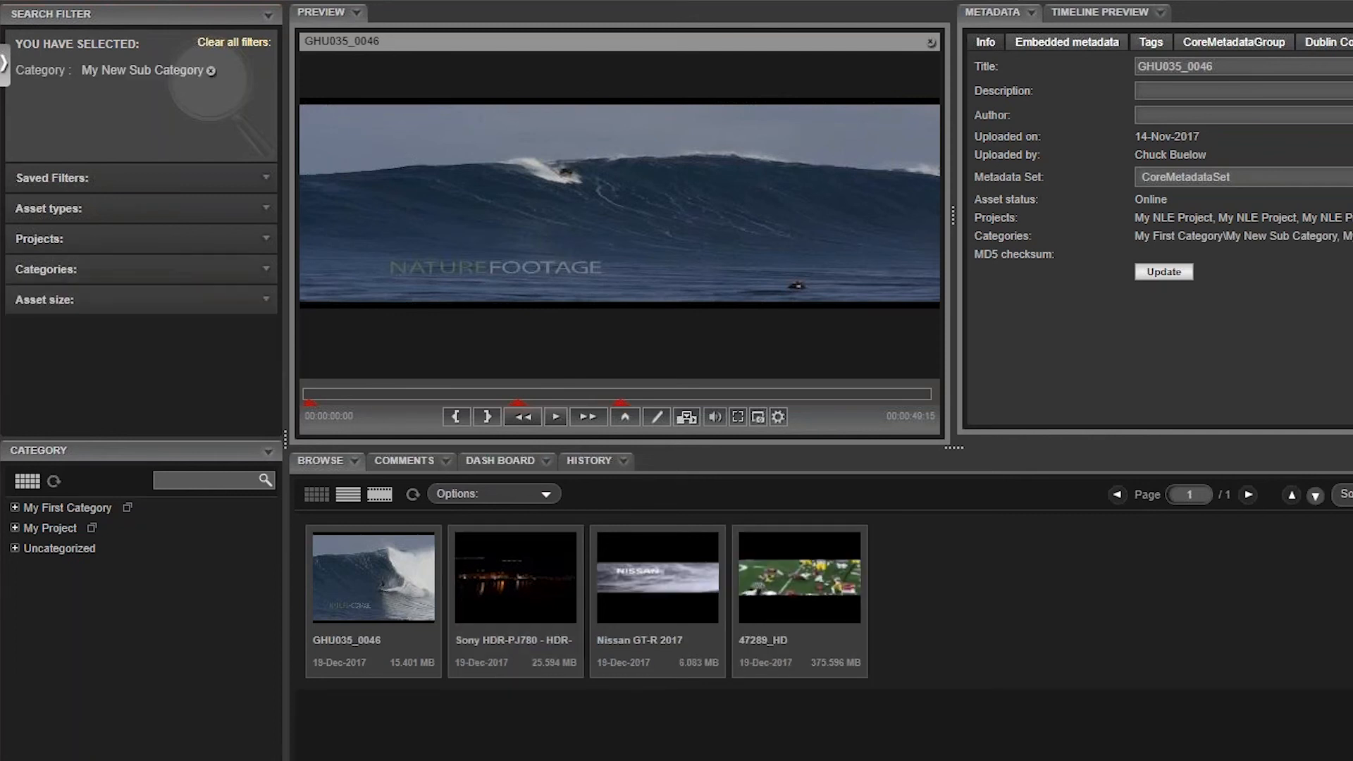
mouse_move(374, 592)
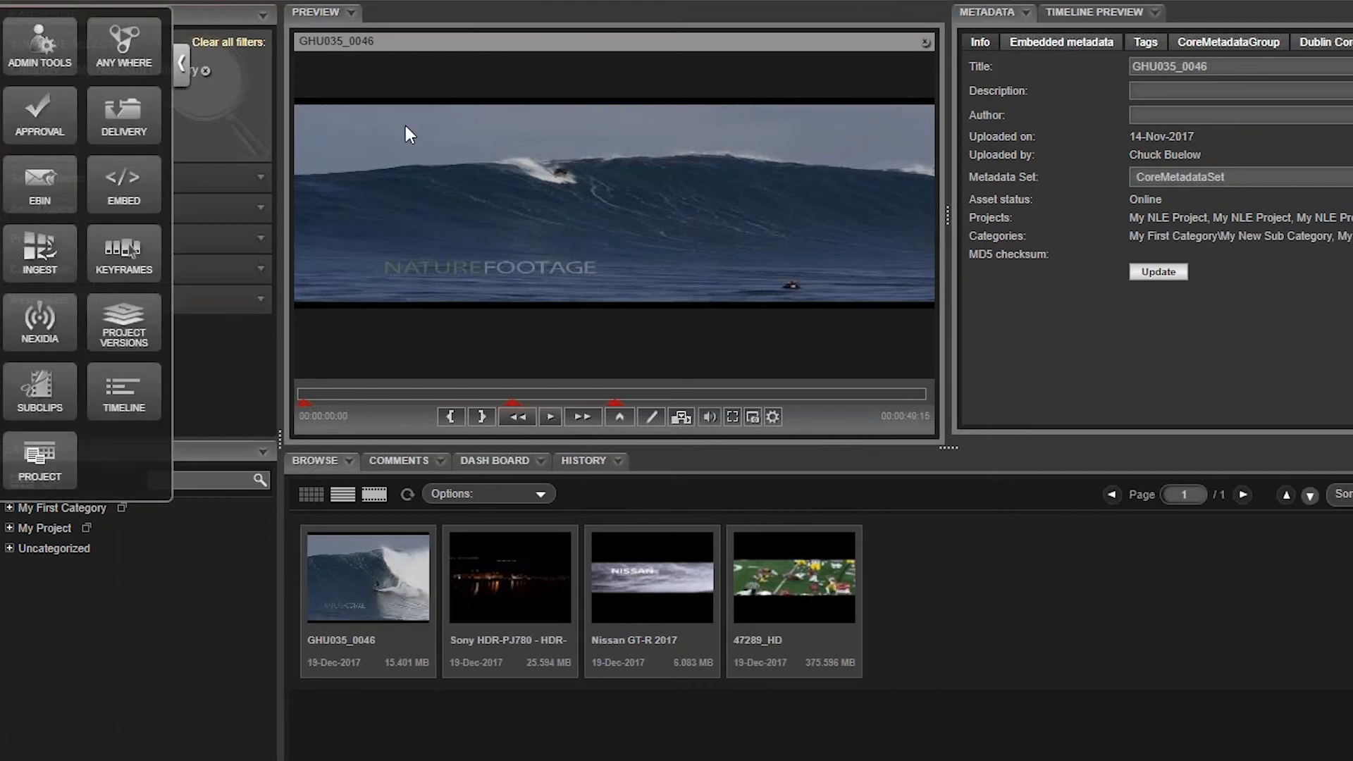
Step: Place the Project widget below Category and create a project named My Project with the listed user assigned
left_click_drag(44, 460, 134, 620)
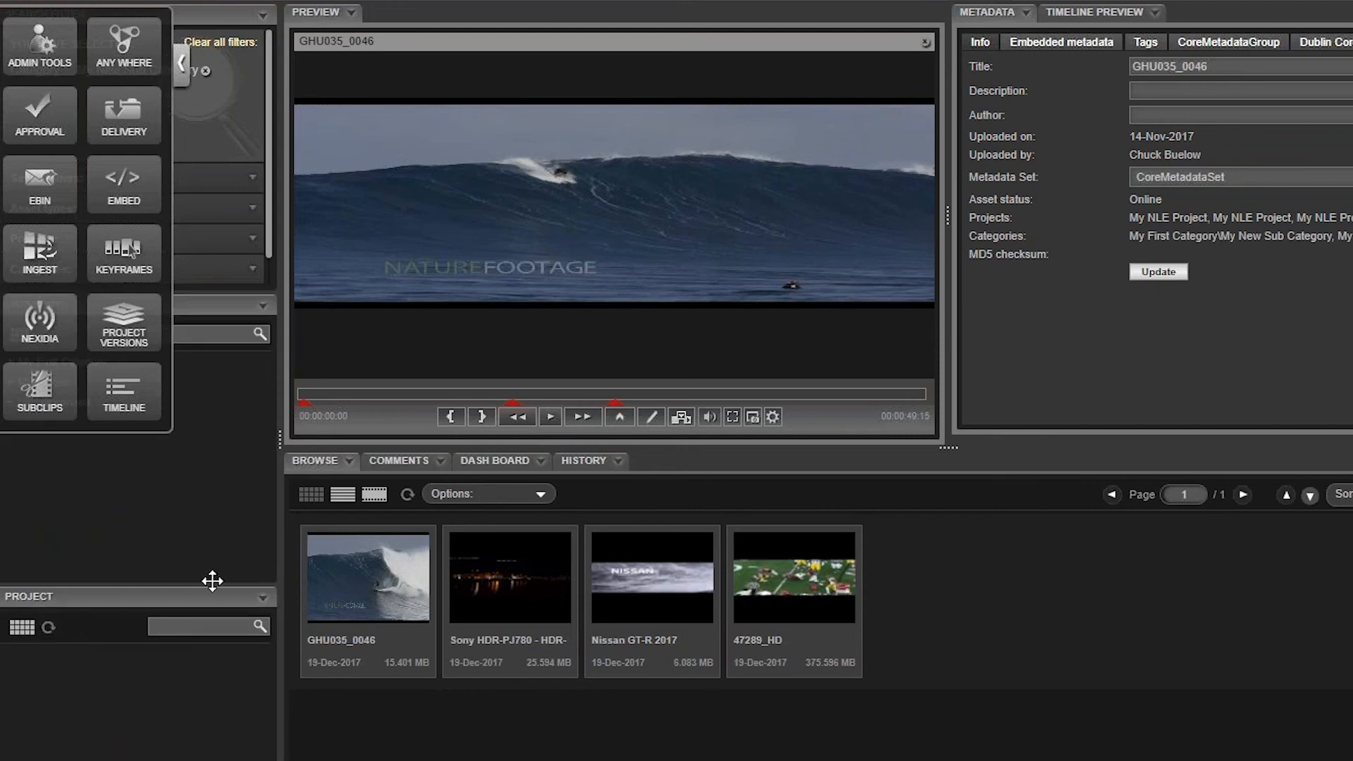
left_click(181, 71)
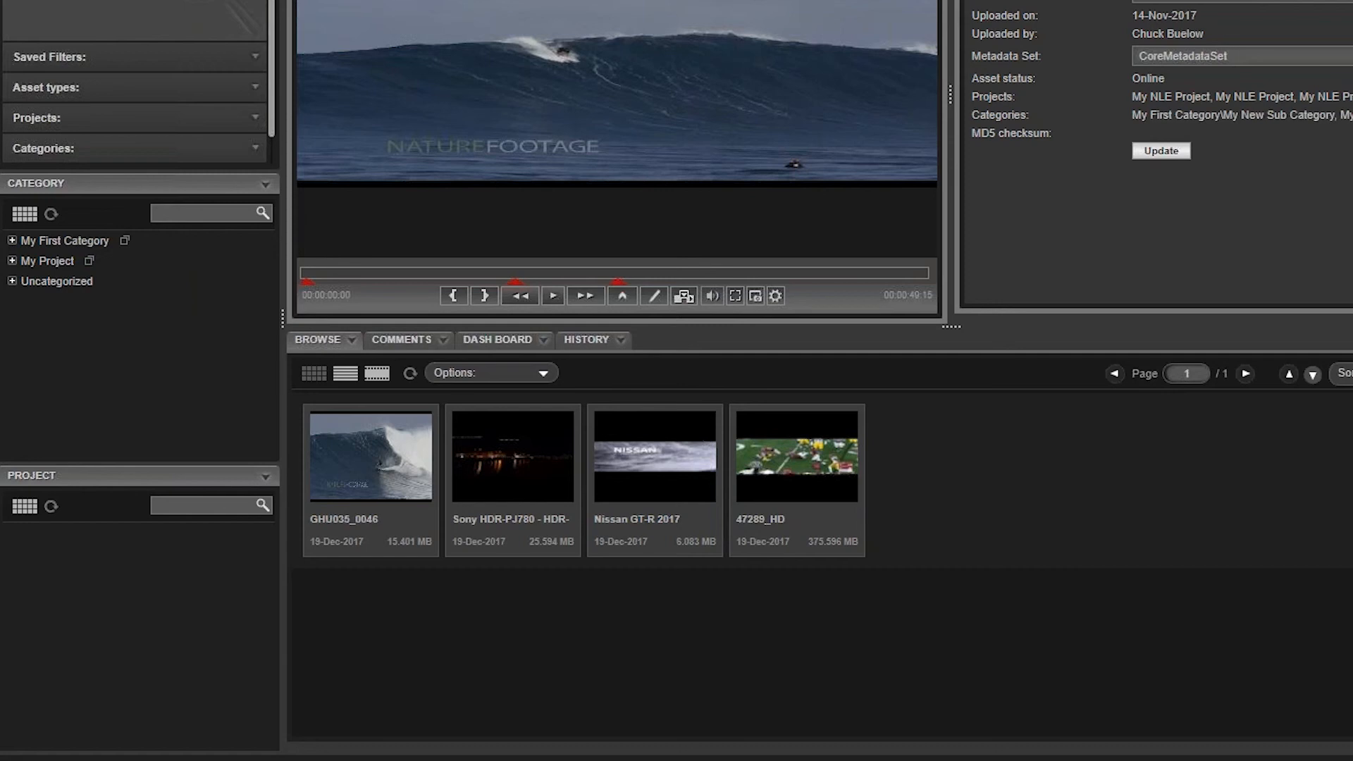
left_click(266, 478)
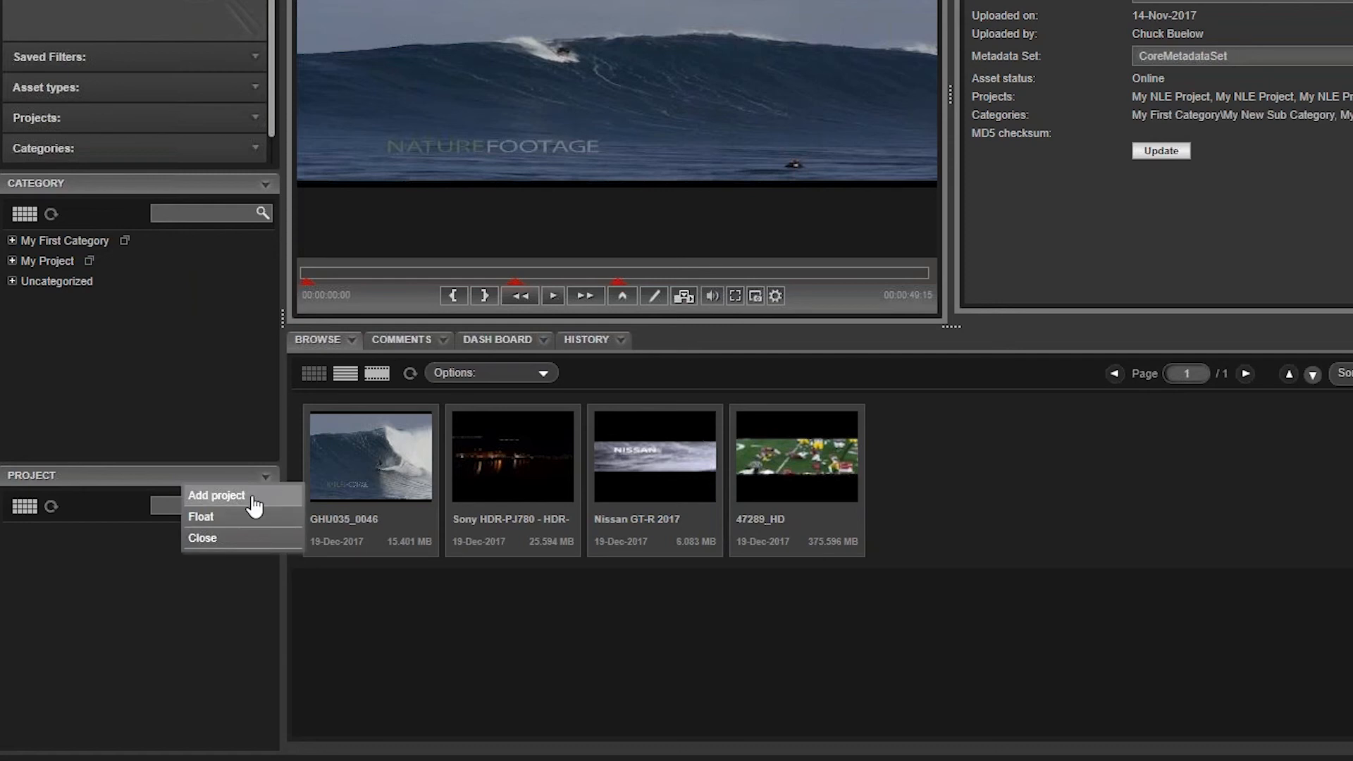
left_click(251, 497)
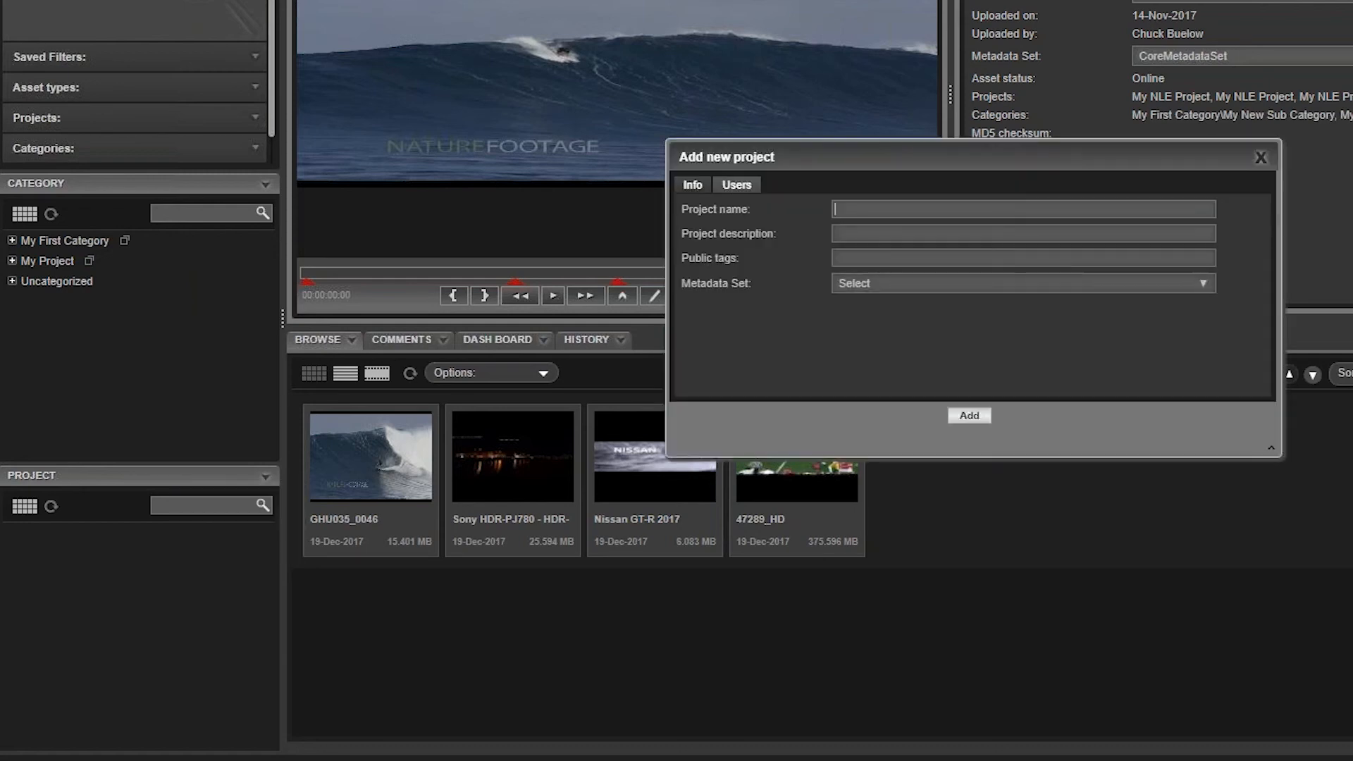
type("My Project")
left_click(865, 281)
left_click(866, 283)
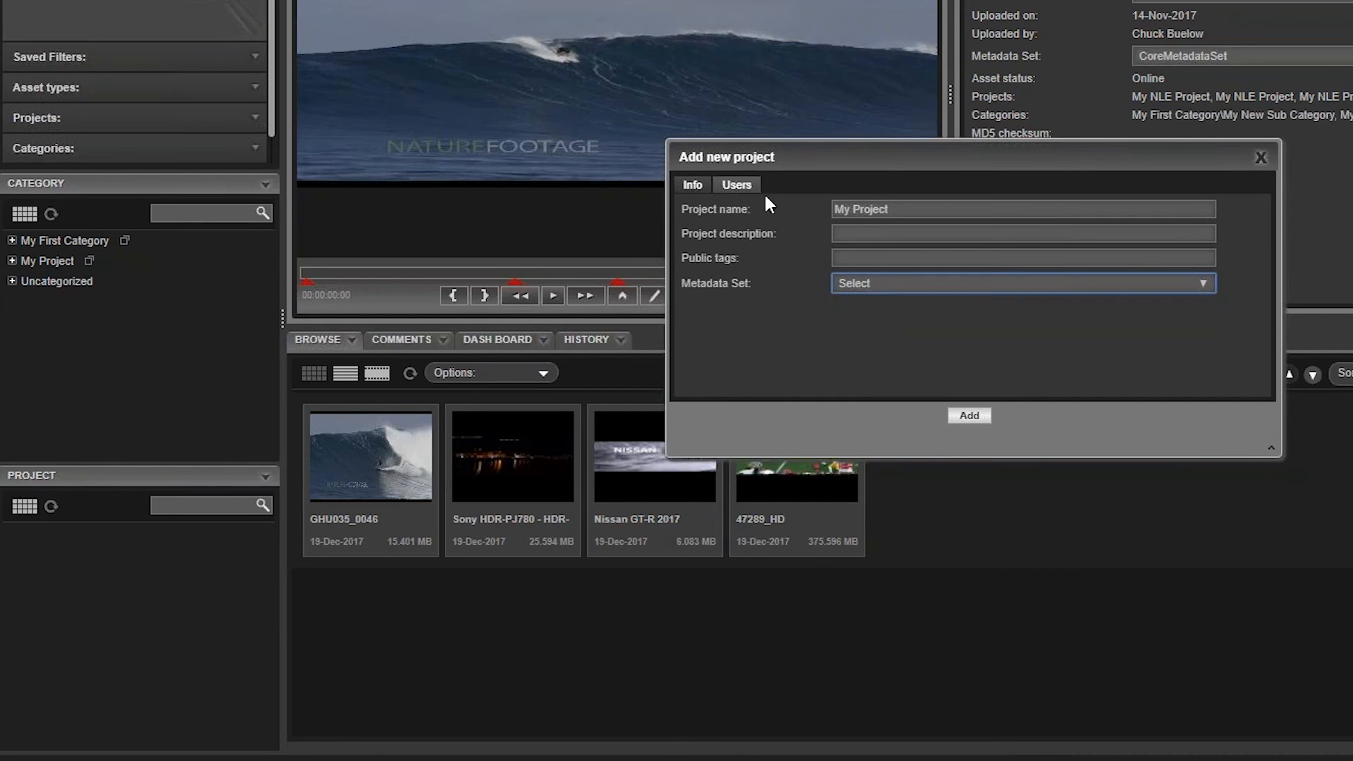
left_click(738, 179)
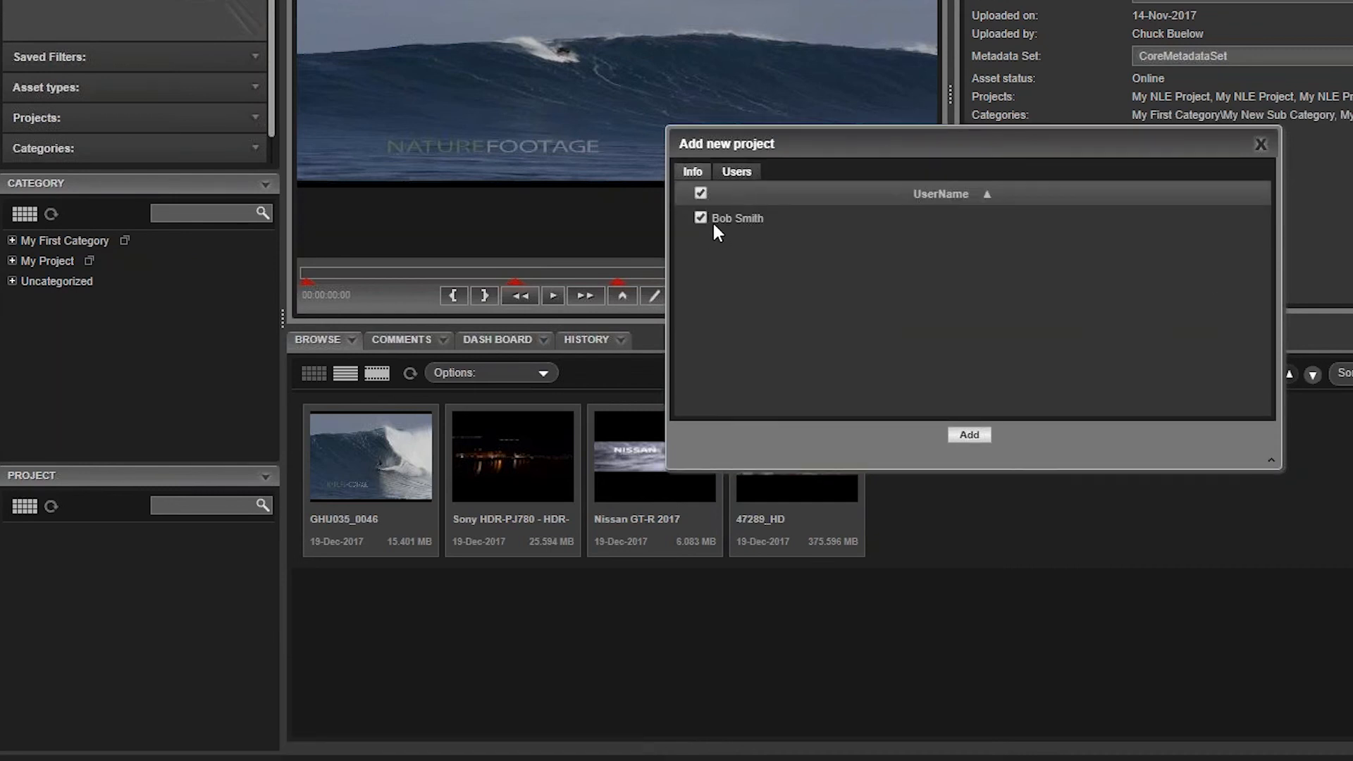
left_click(969, 434)
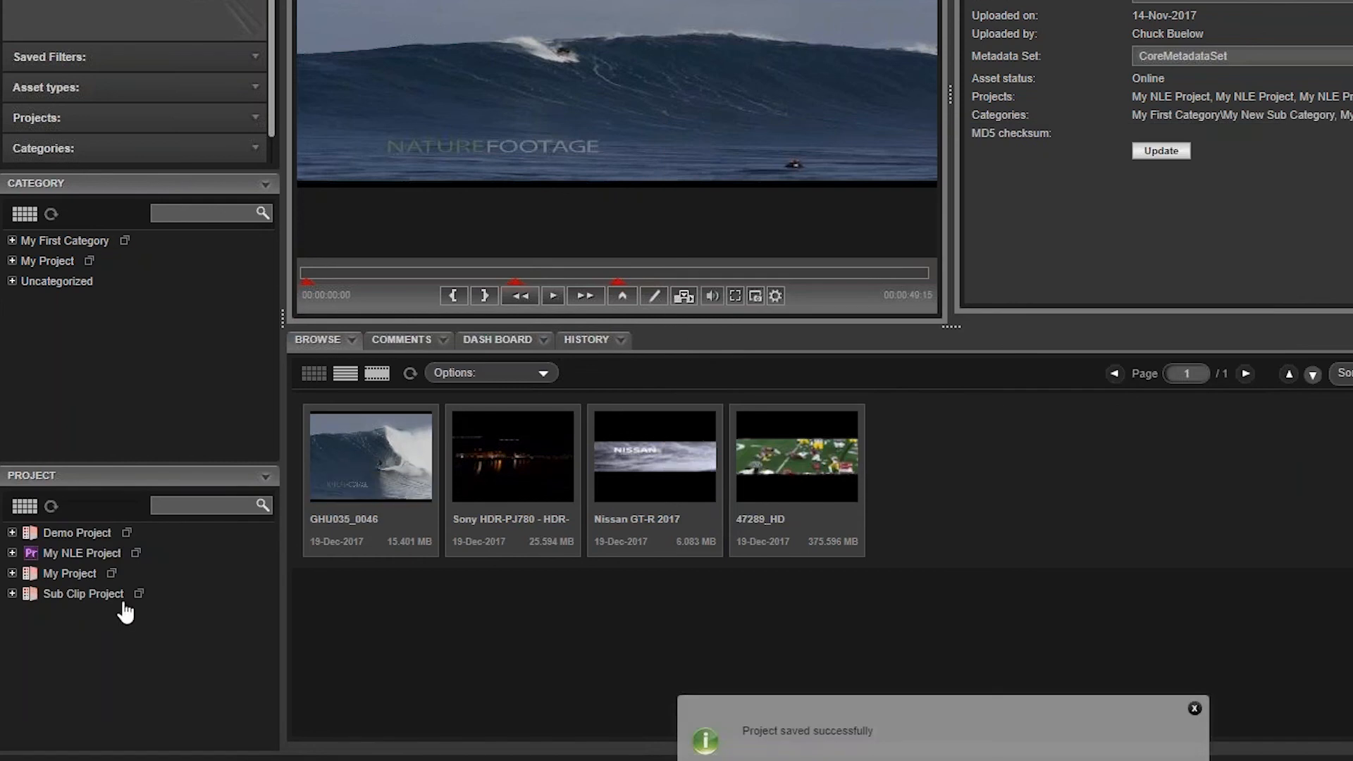
Step: Add a bin named My new Bin to My Project and put the GHU035_0046 and Sony HDR-PJ780 clips in it
left_click(11, 573)
right_click(113, 582)
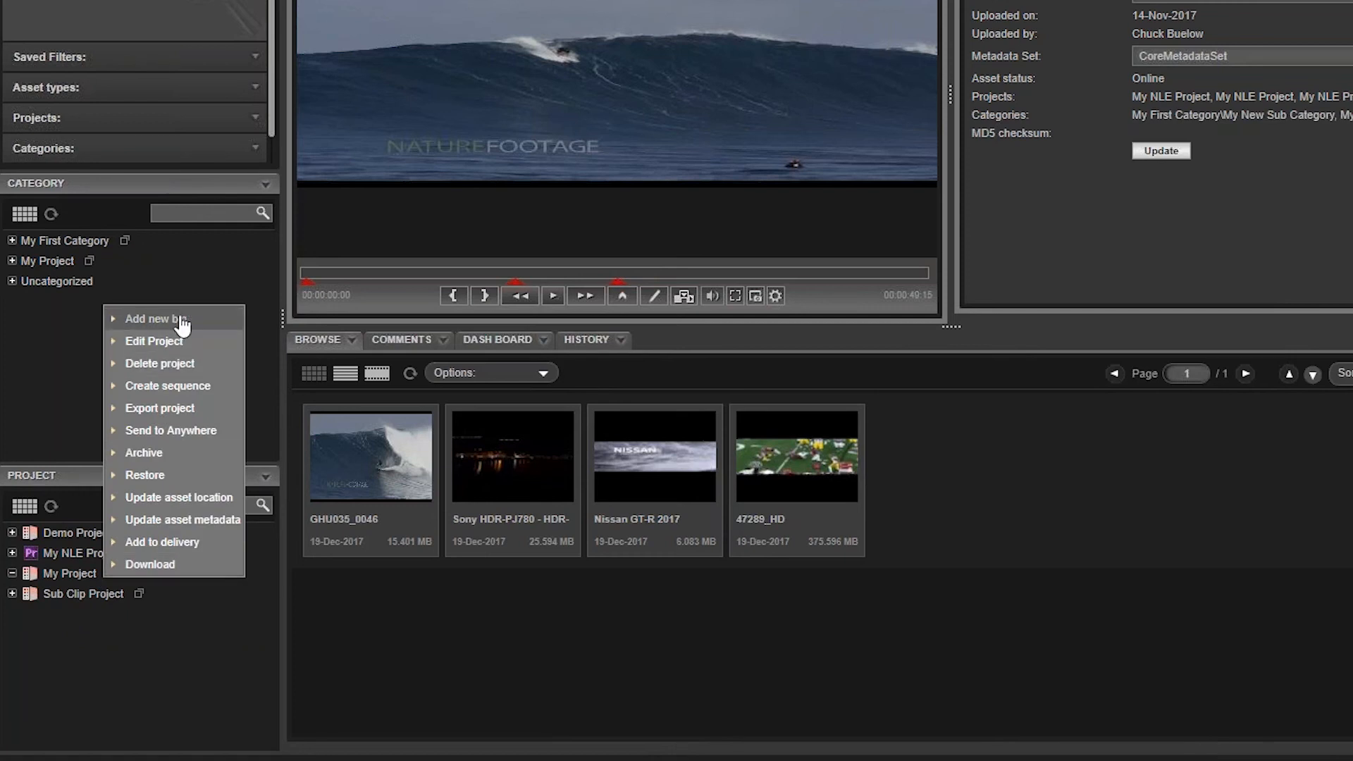
left_click(156, 320)
left_click(1022, 197)
type("My new Bin")
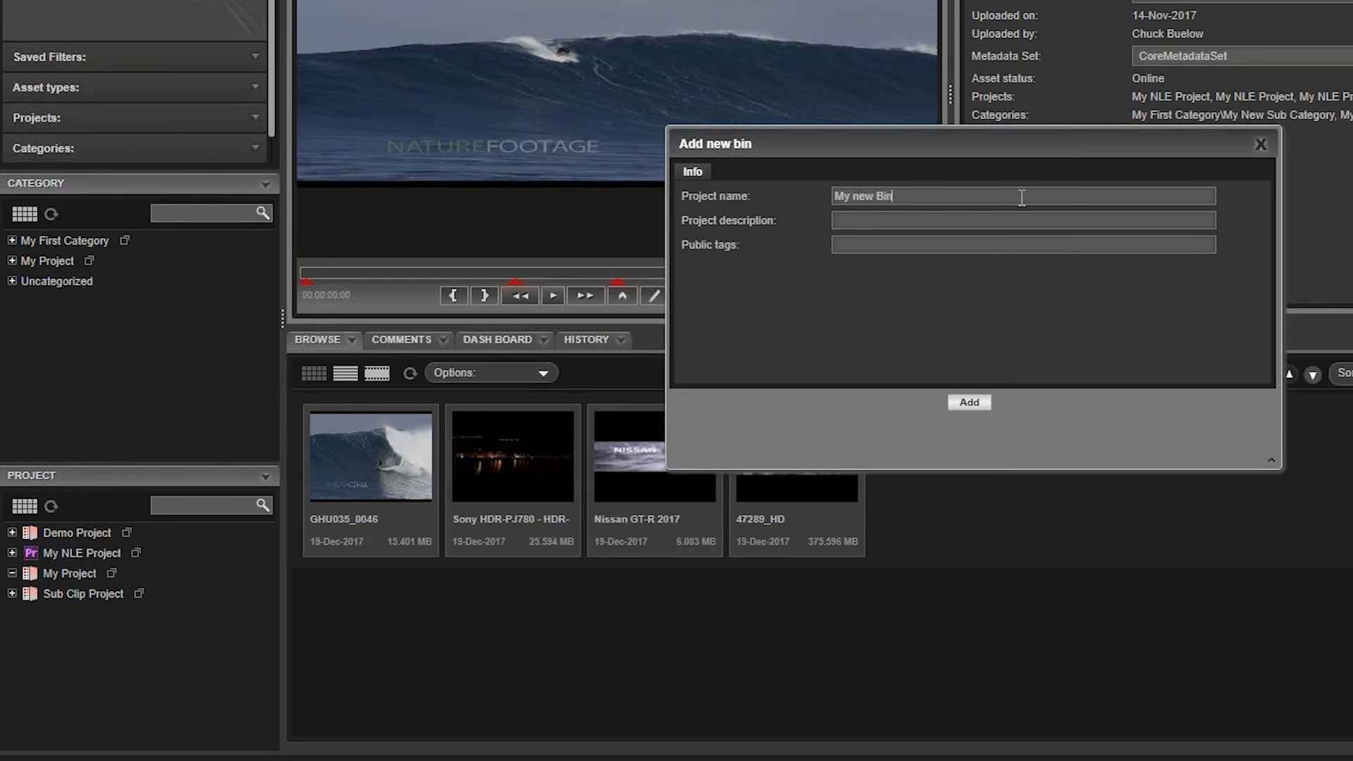
left_click(967, 404)
left_click_drag(379, 473, 85, 599)
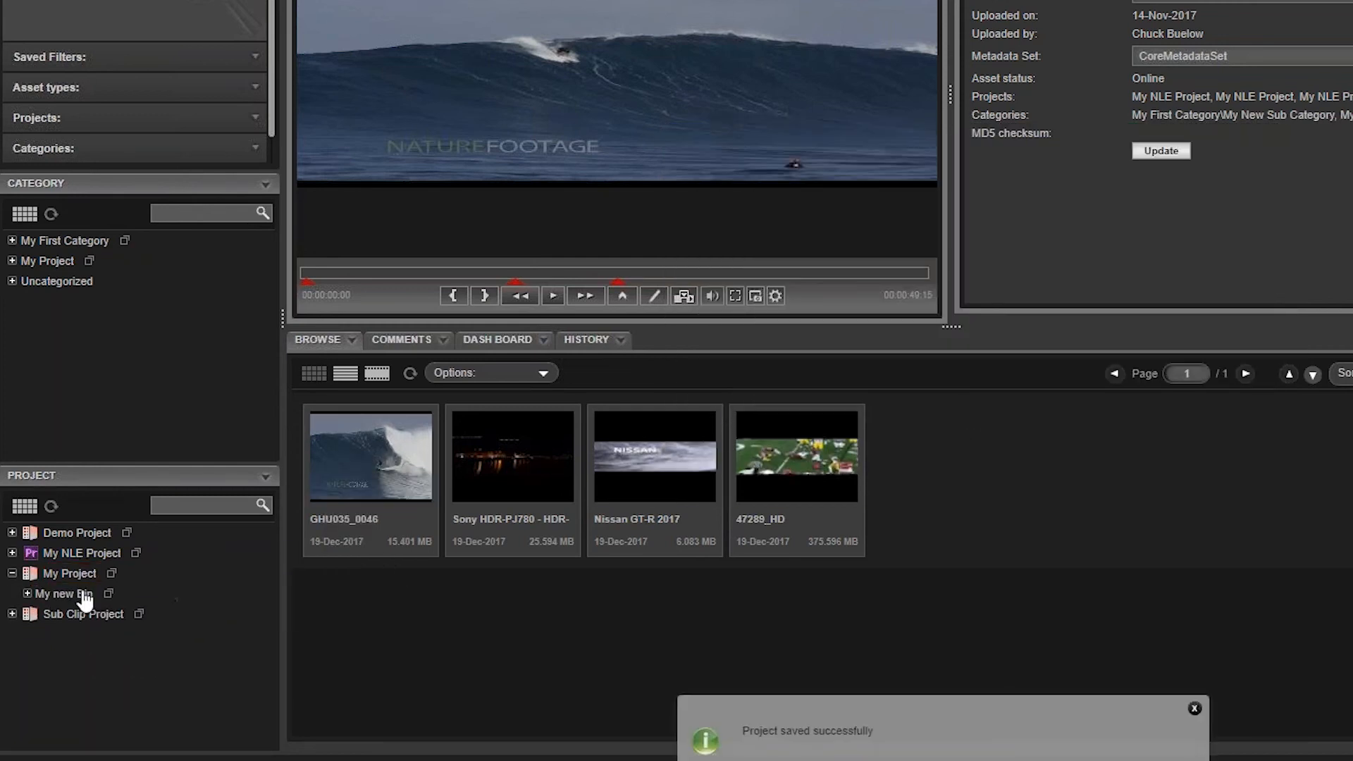
left_click_drag(500, 467, 83, 597)
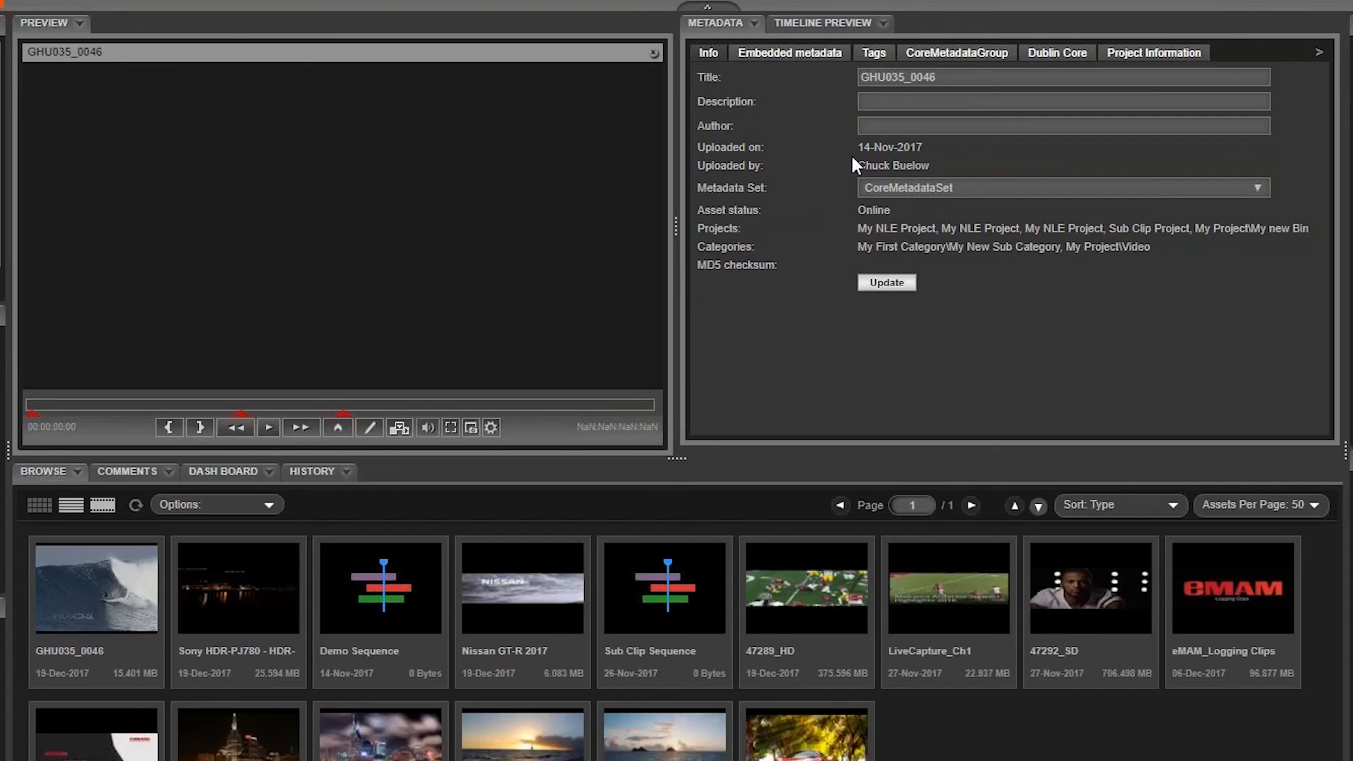
Step: Go through GHU035_0046's metadata groups and fill in Project Information with the name My Project and status In Production
left_click(959, 55)
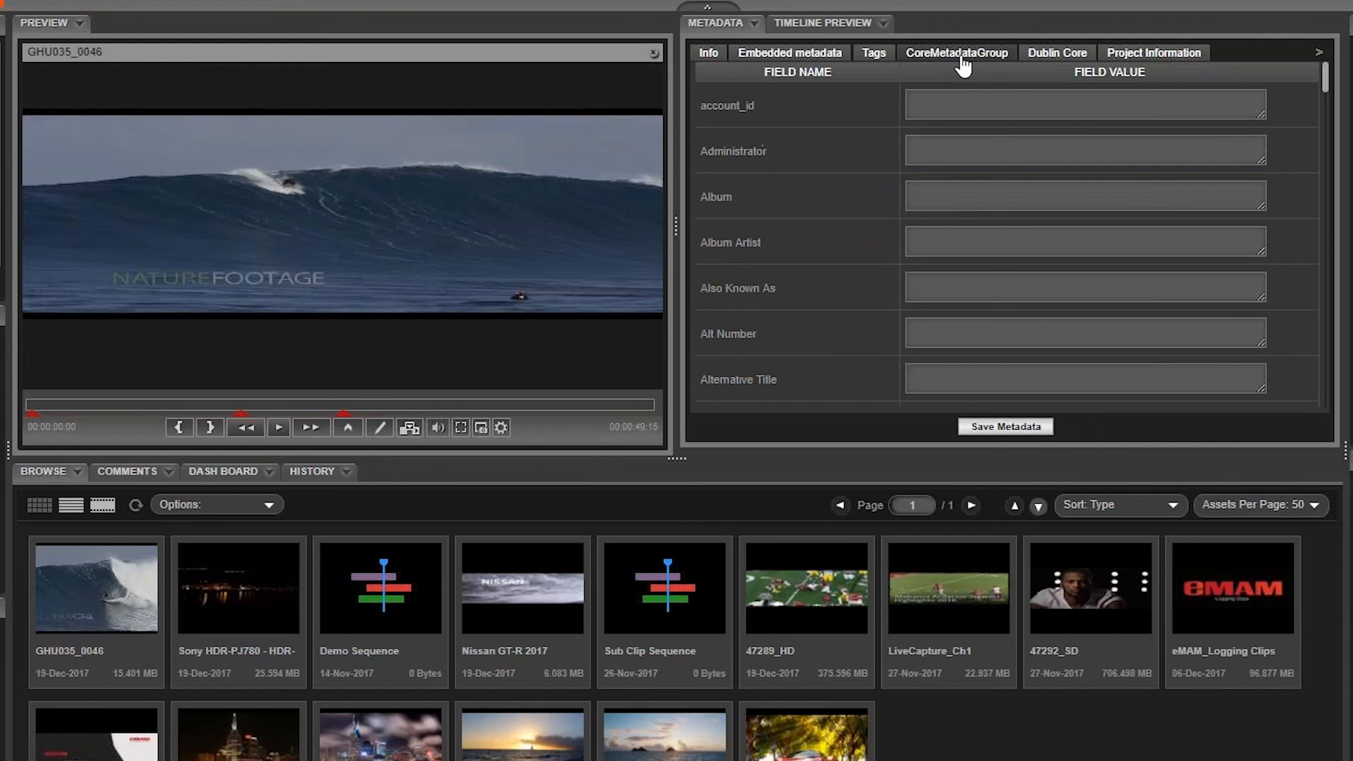
left_click(1037, 57)
left_click(1135, 57)
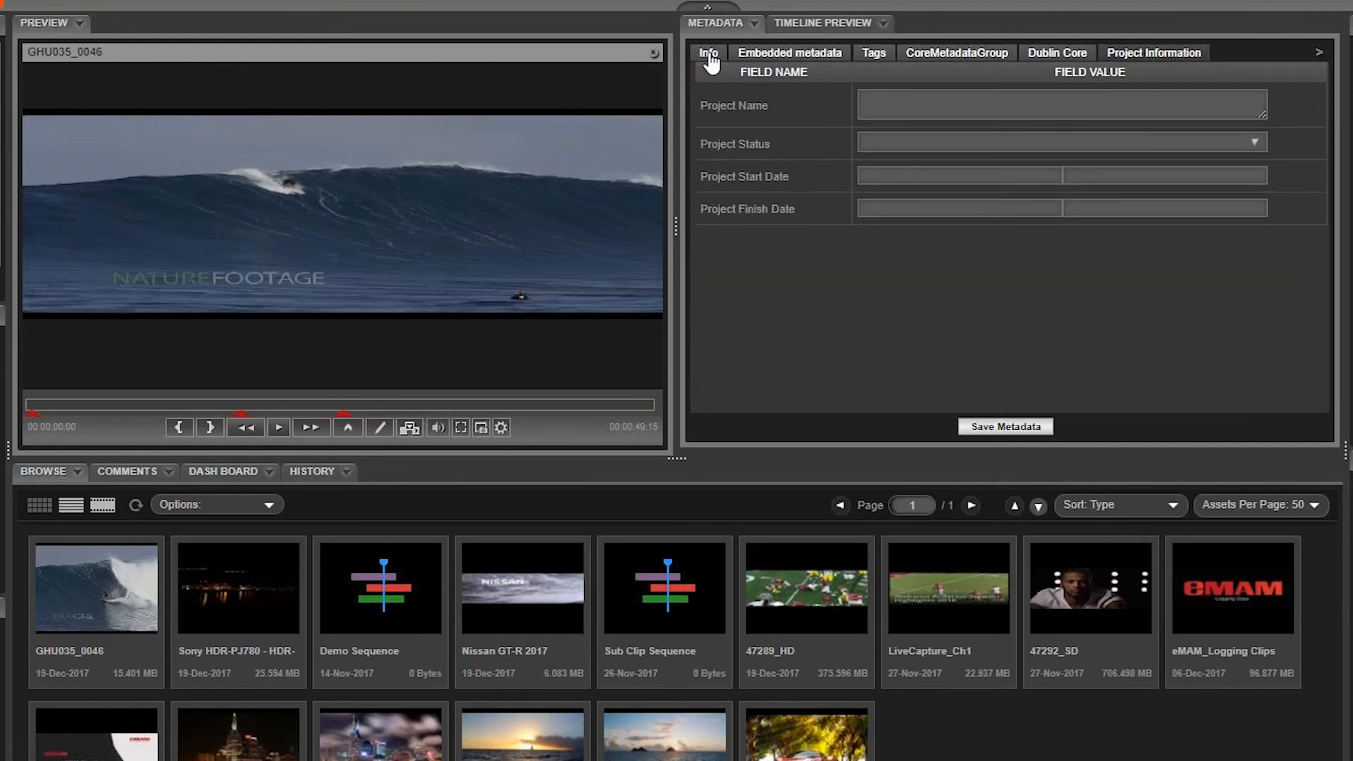
left_click(919, 141)
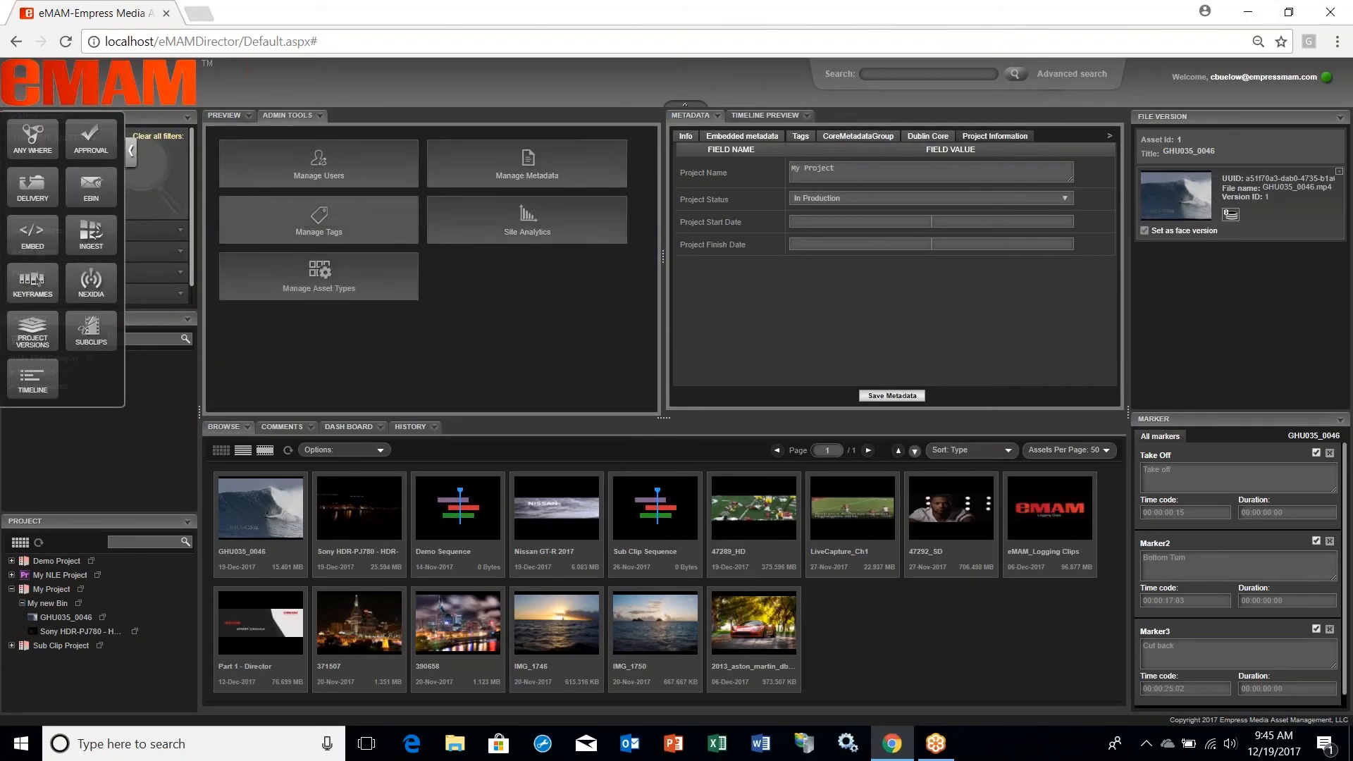
Step: Create a Text metadata field titled My Custom Field in the metadata administration
left_click(537, 176)
left_click(1008, 136)
type("My Custom Field")
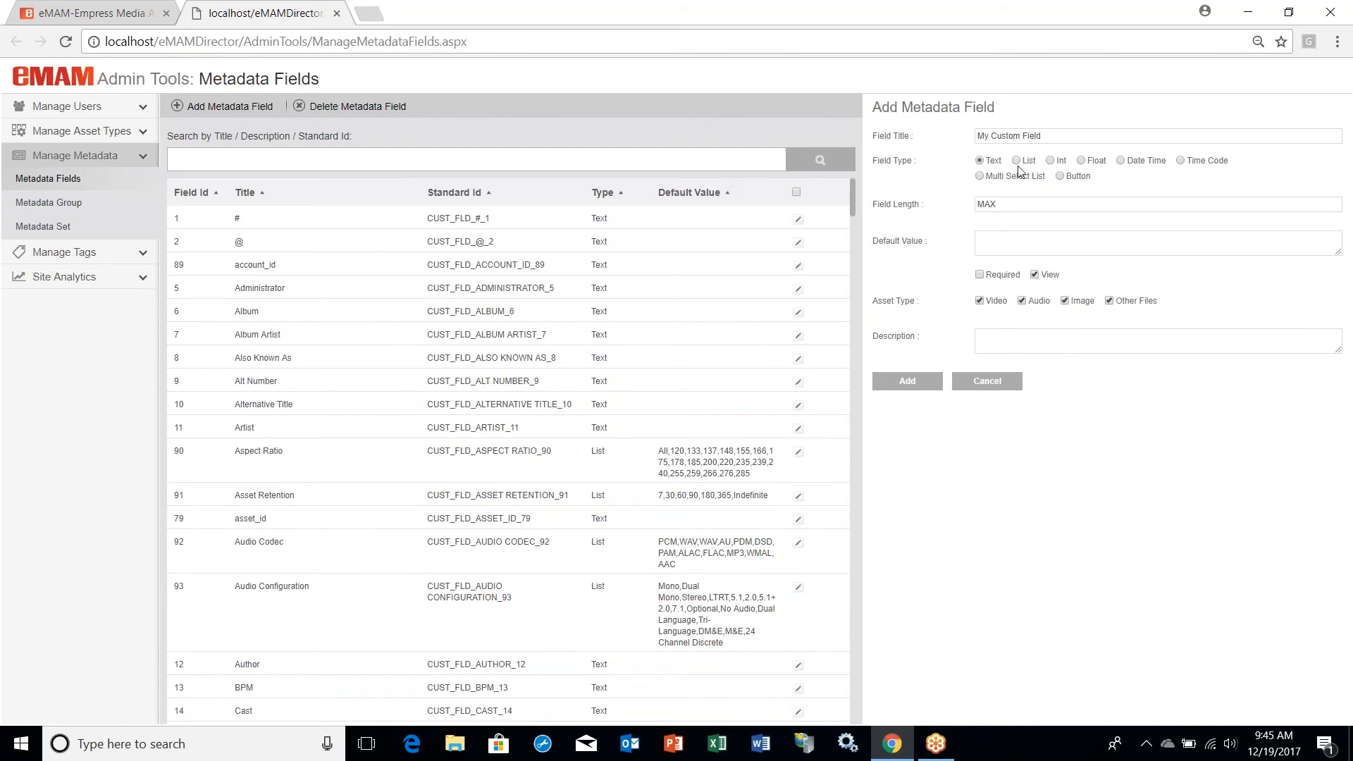
left_click(908, 381)
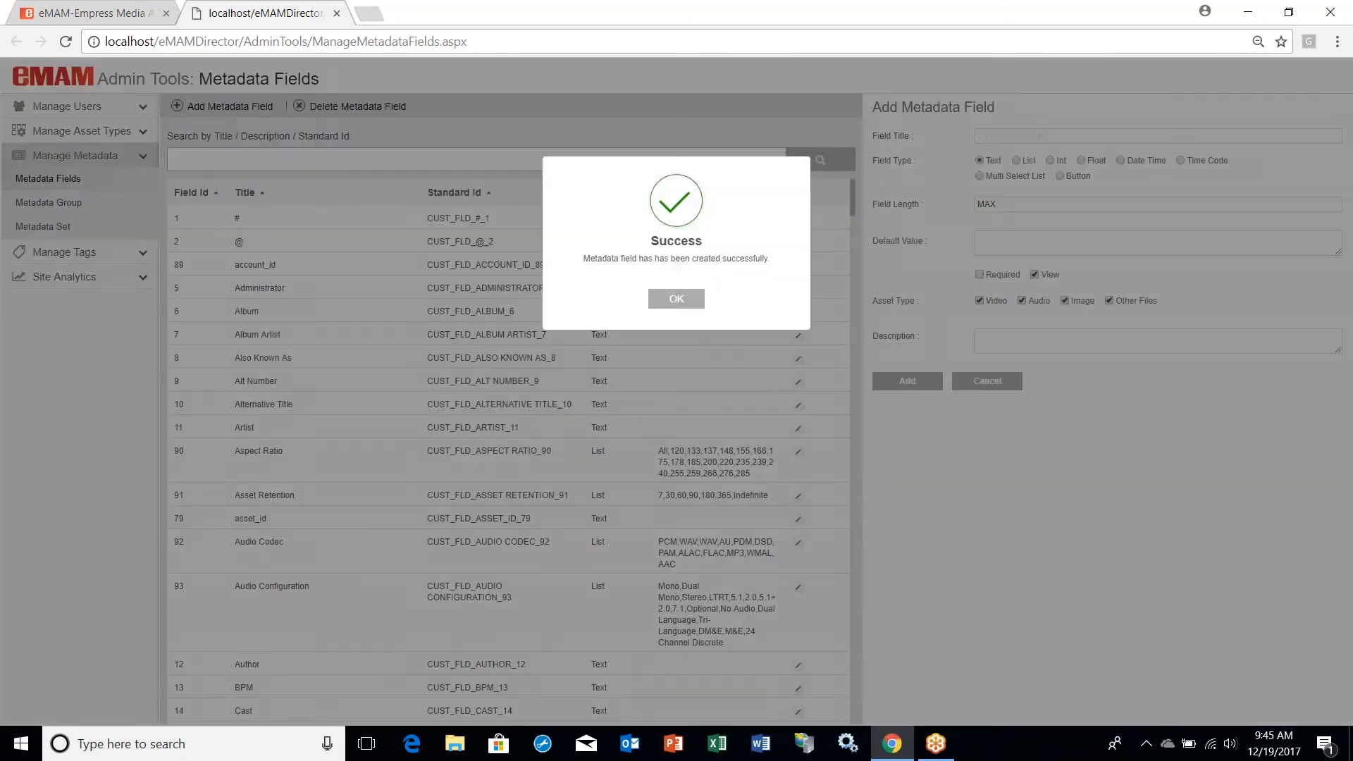
left_click(675, 298)
Step: Create a metadata group named My Group containing the Album, Album Artist and Alternative Title fields
left_click(51, 202)
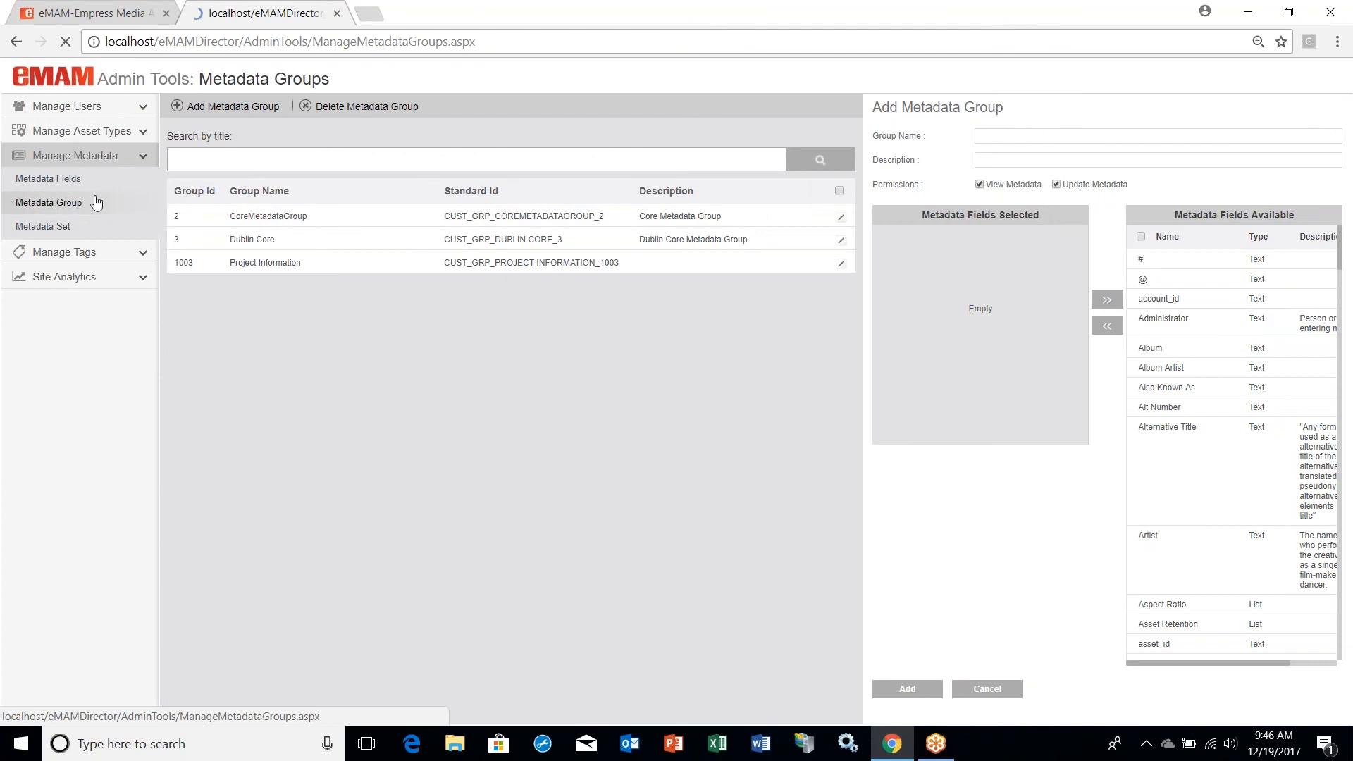
type("My Group")
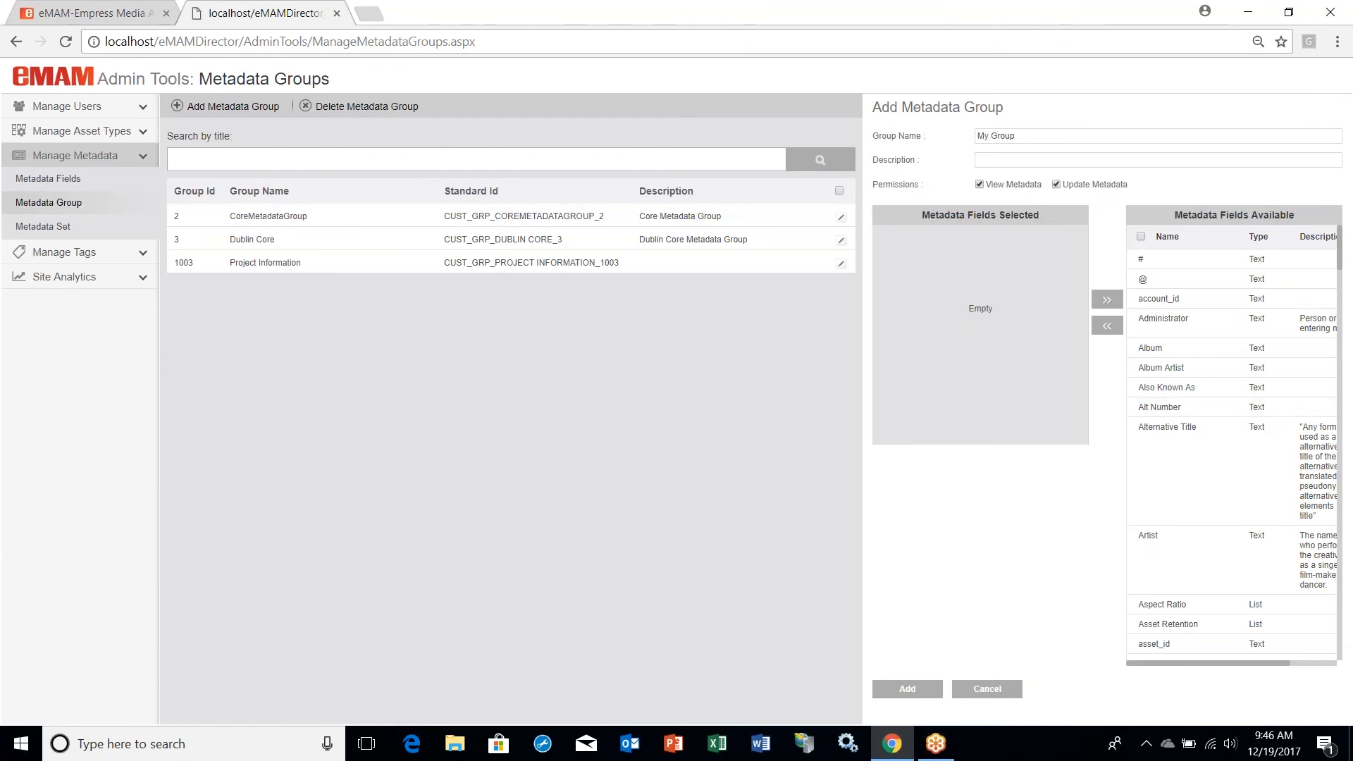
left_click(1150, 348)
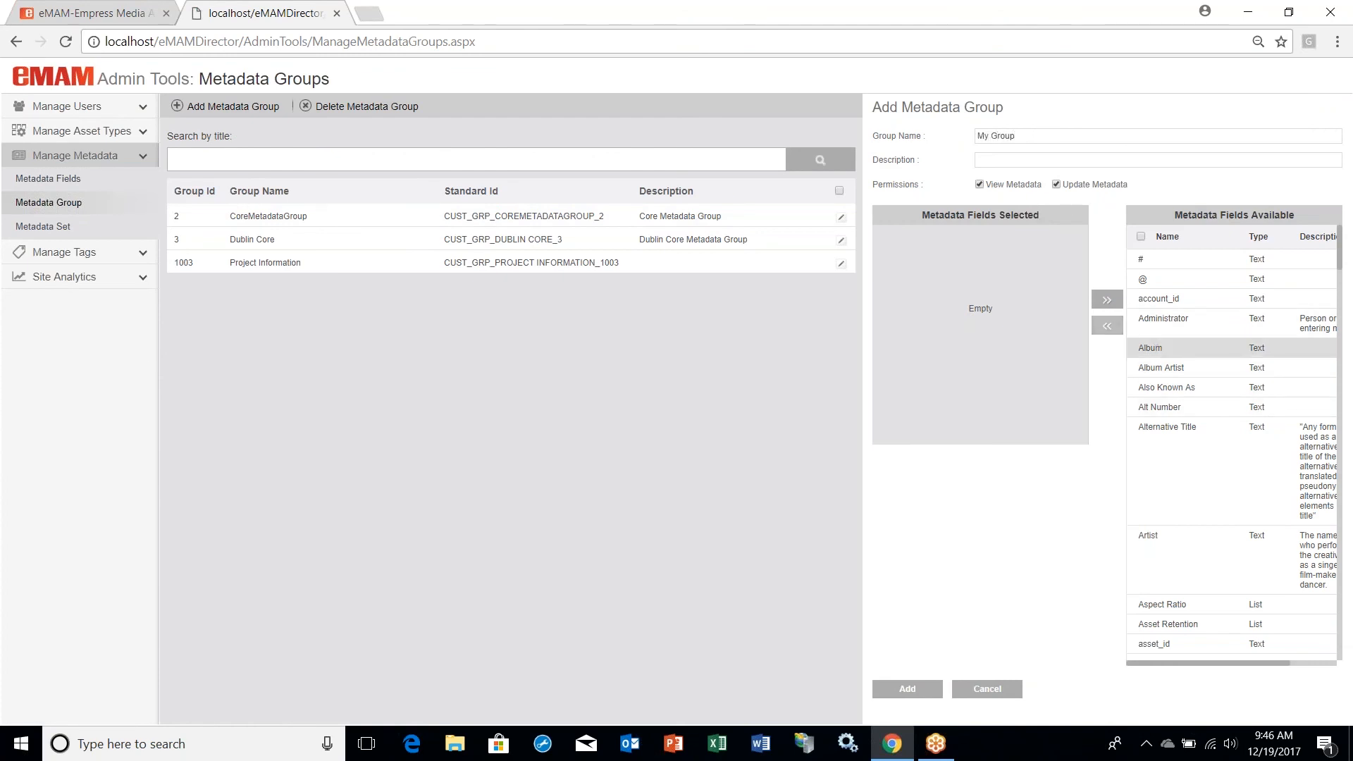
left_click(1161, 367)
left_click(1166, 427)
left_click(1113, 328)
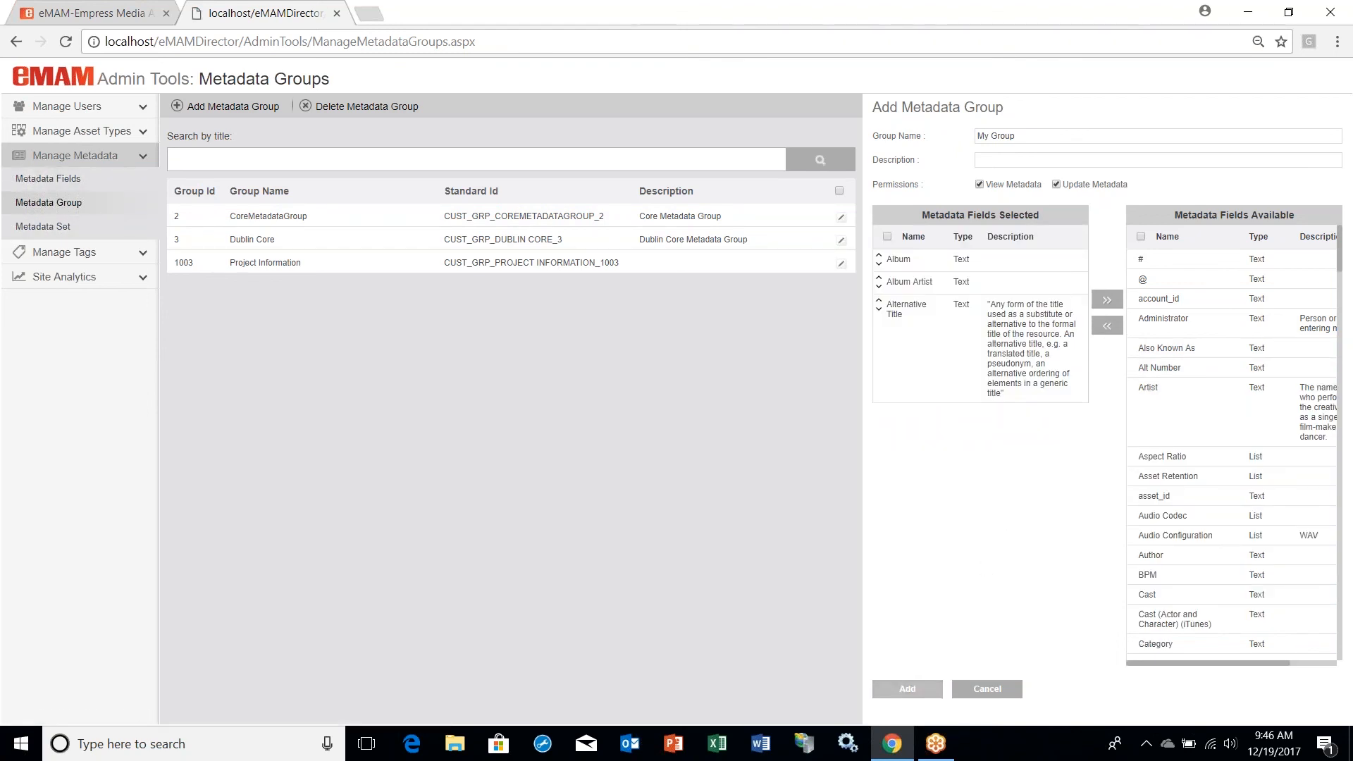
left_click(907, 688)
left_click(673, 304)
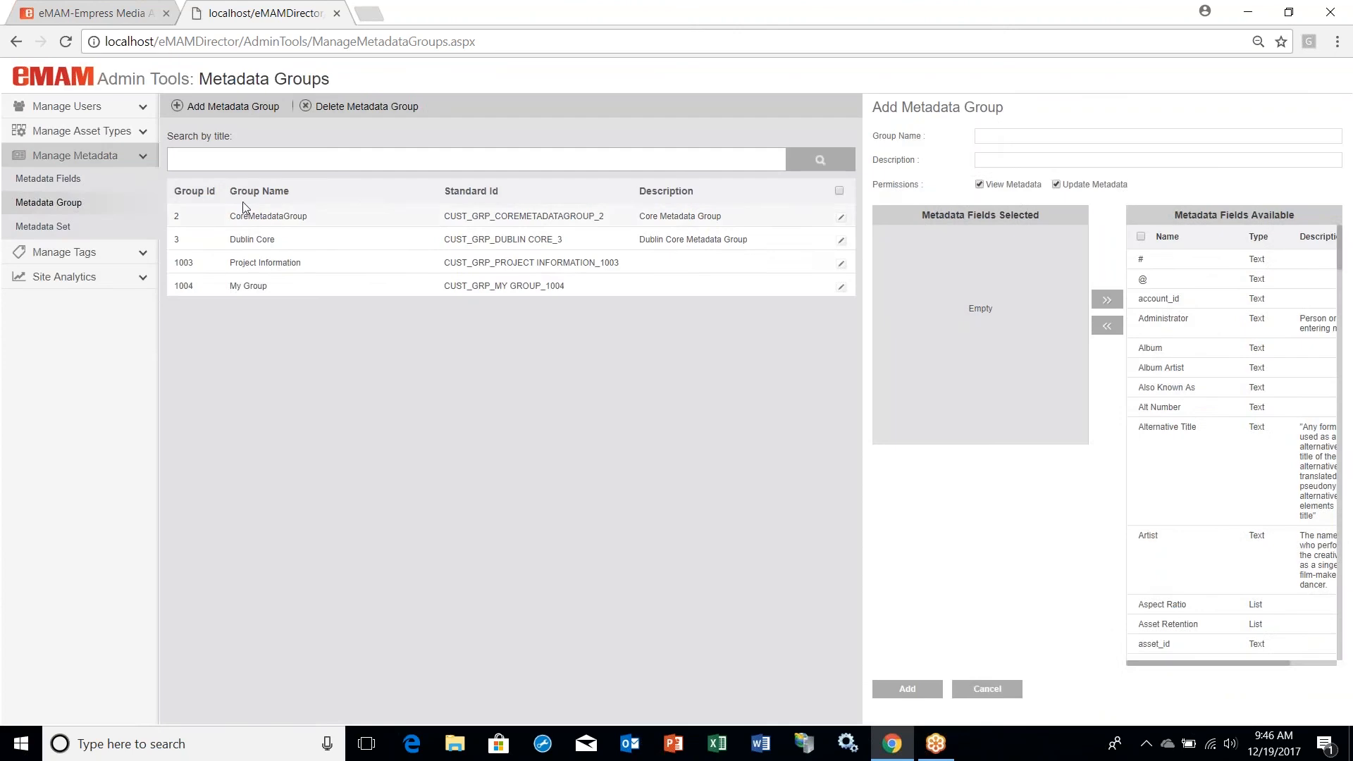
Step: Create an asset metadata set named My Set that contains My Group
left_click(42, 227)
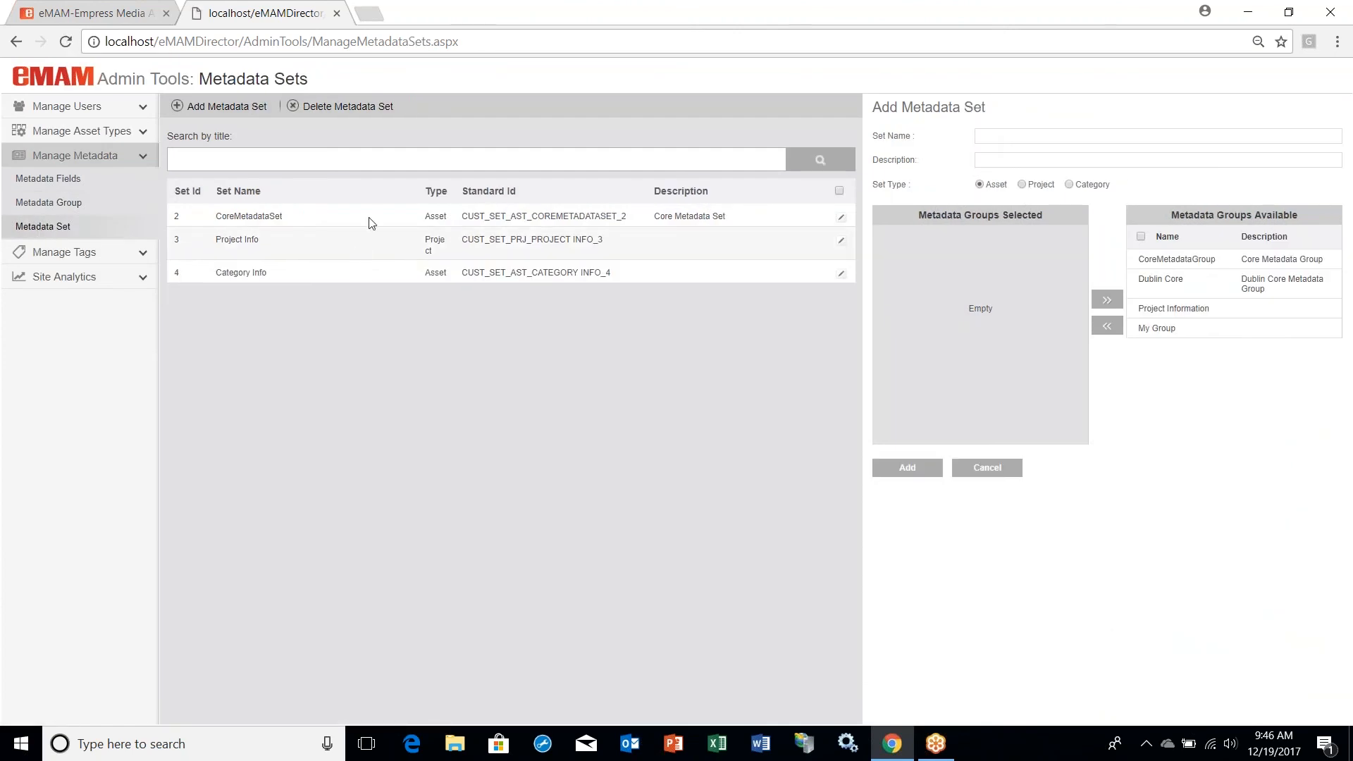
left_click(1019, 131)
type("My Set")
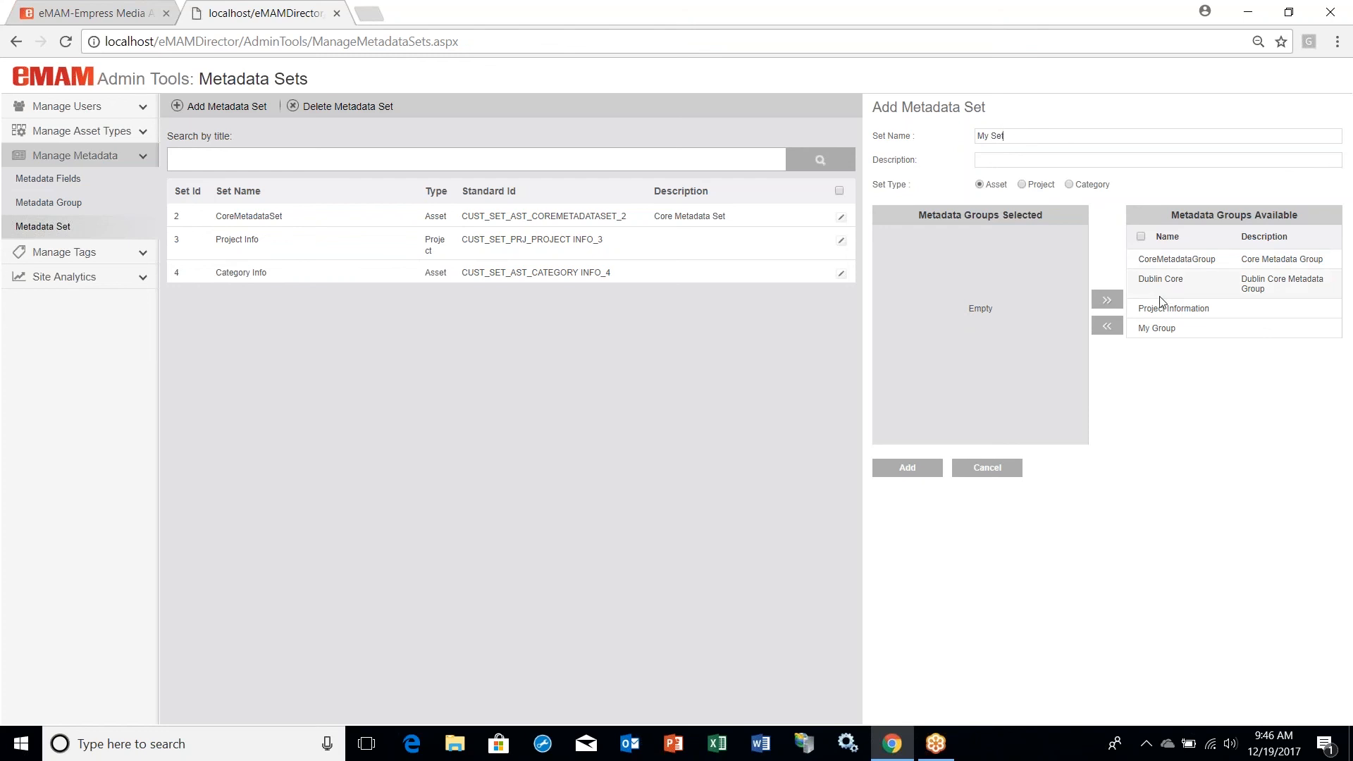
left_click_drag(1145, 327, 964, 405)
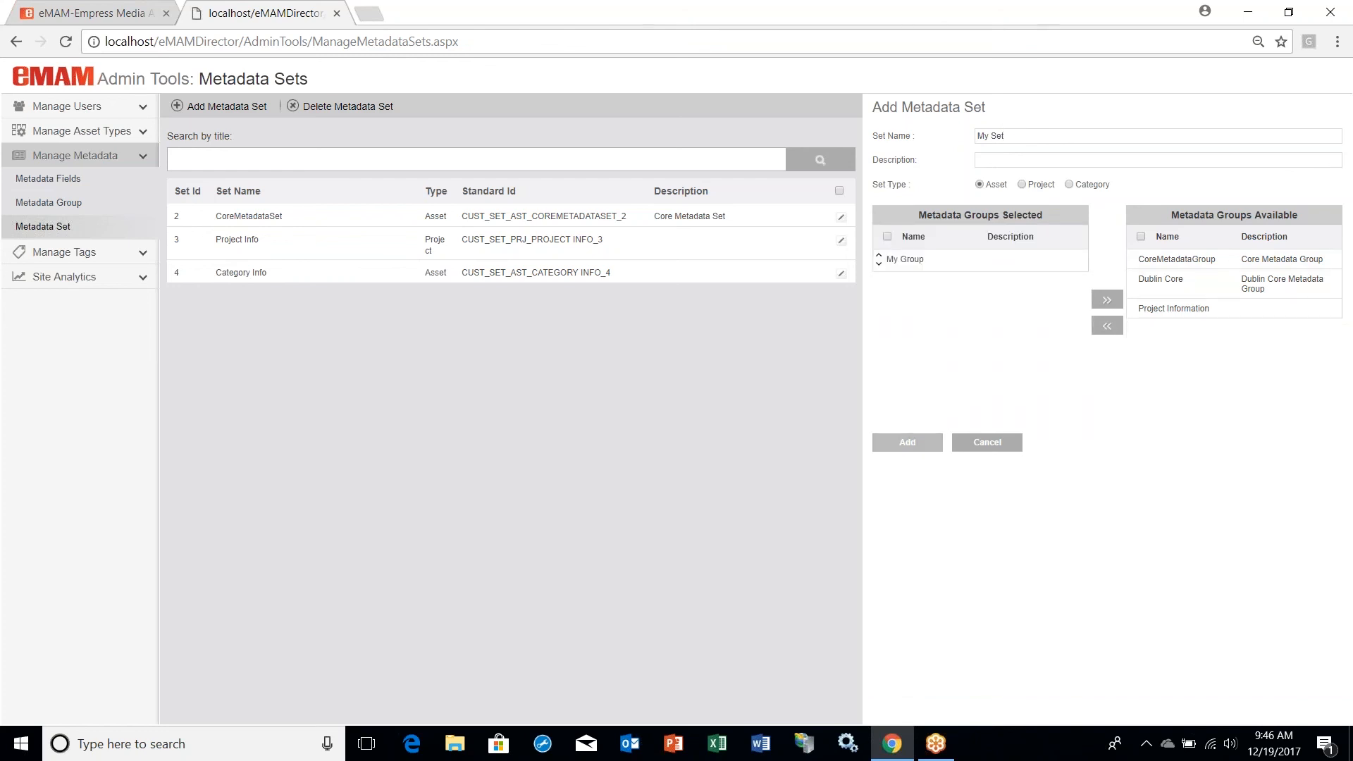
left_click(912, 444)
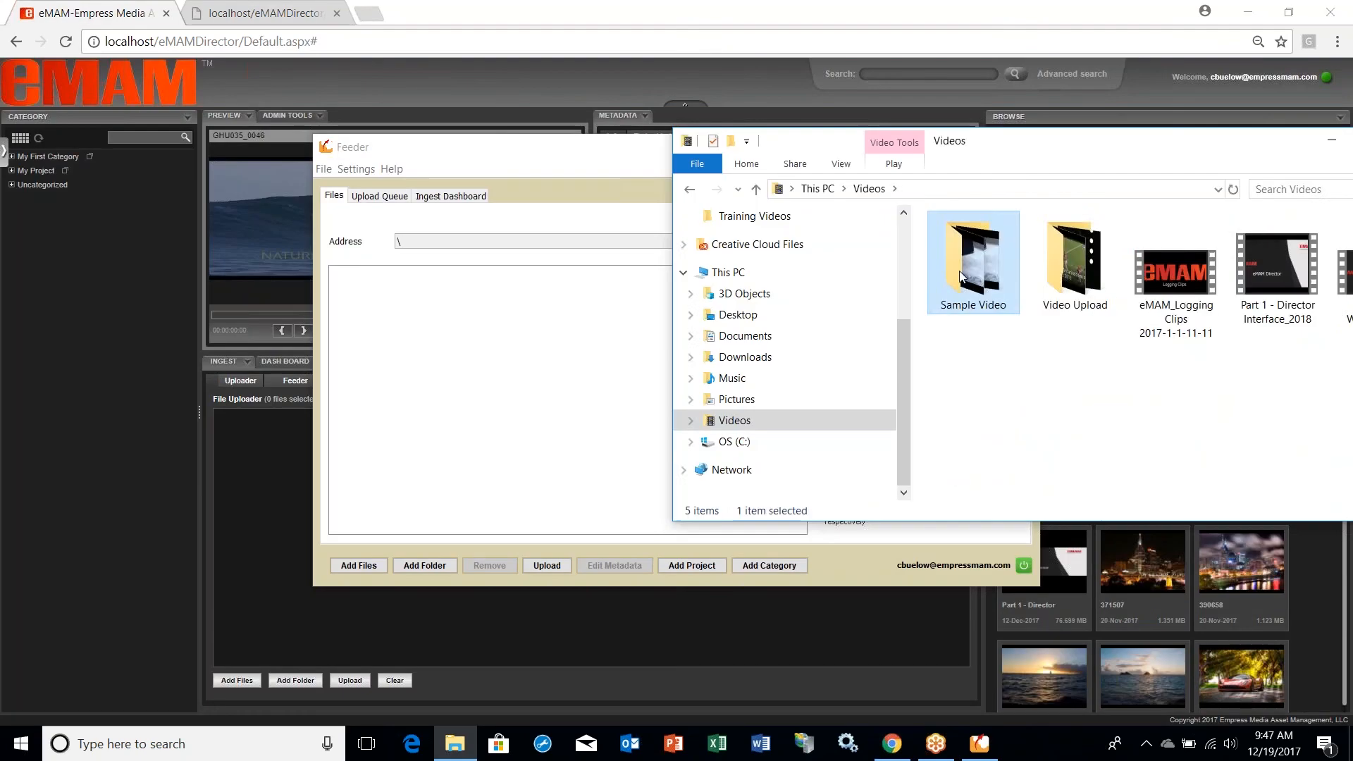
Step: Bring GHU035_0046 from the Sample Video folder into the feeder and set Project Name to My Project in its Project Information metadata
double_click(980, 272)
left_click_drag(980, 284, 471, 363)
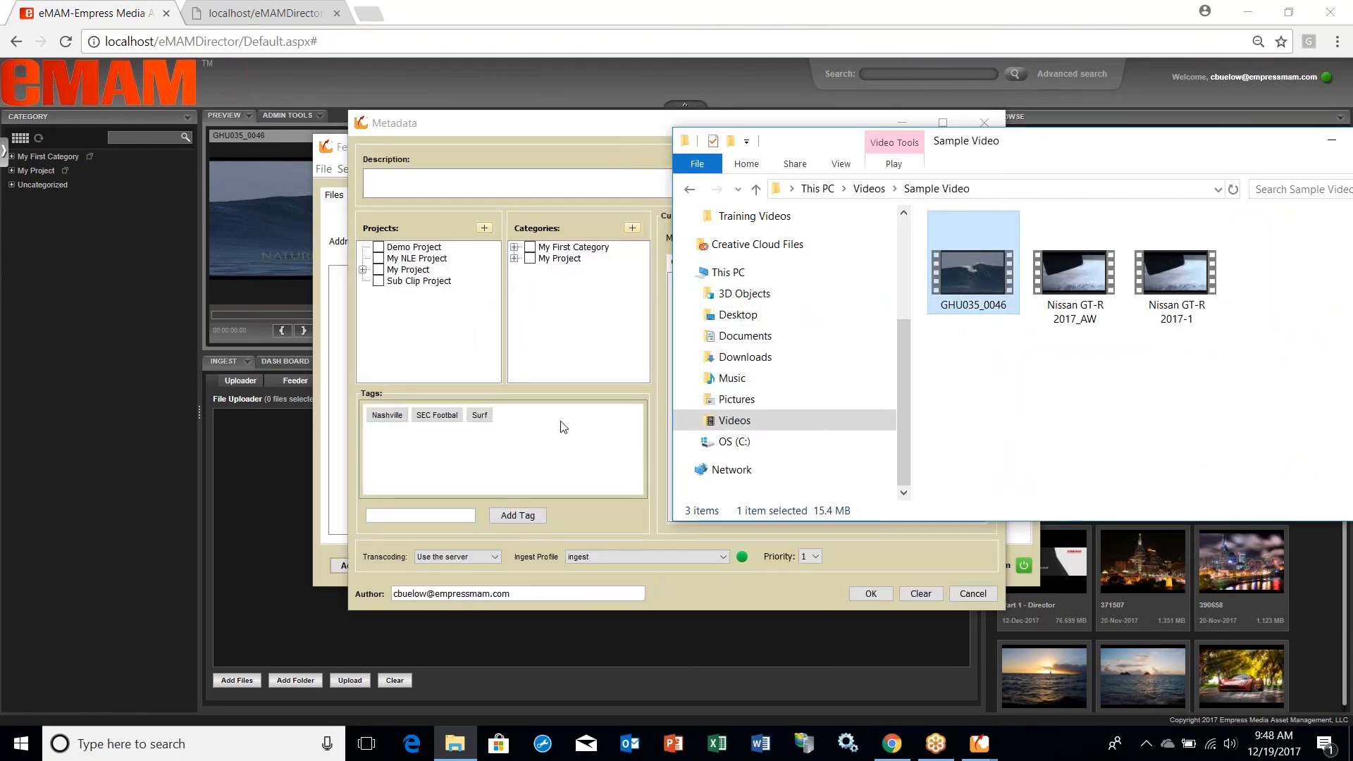
left_click(607, 143)
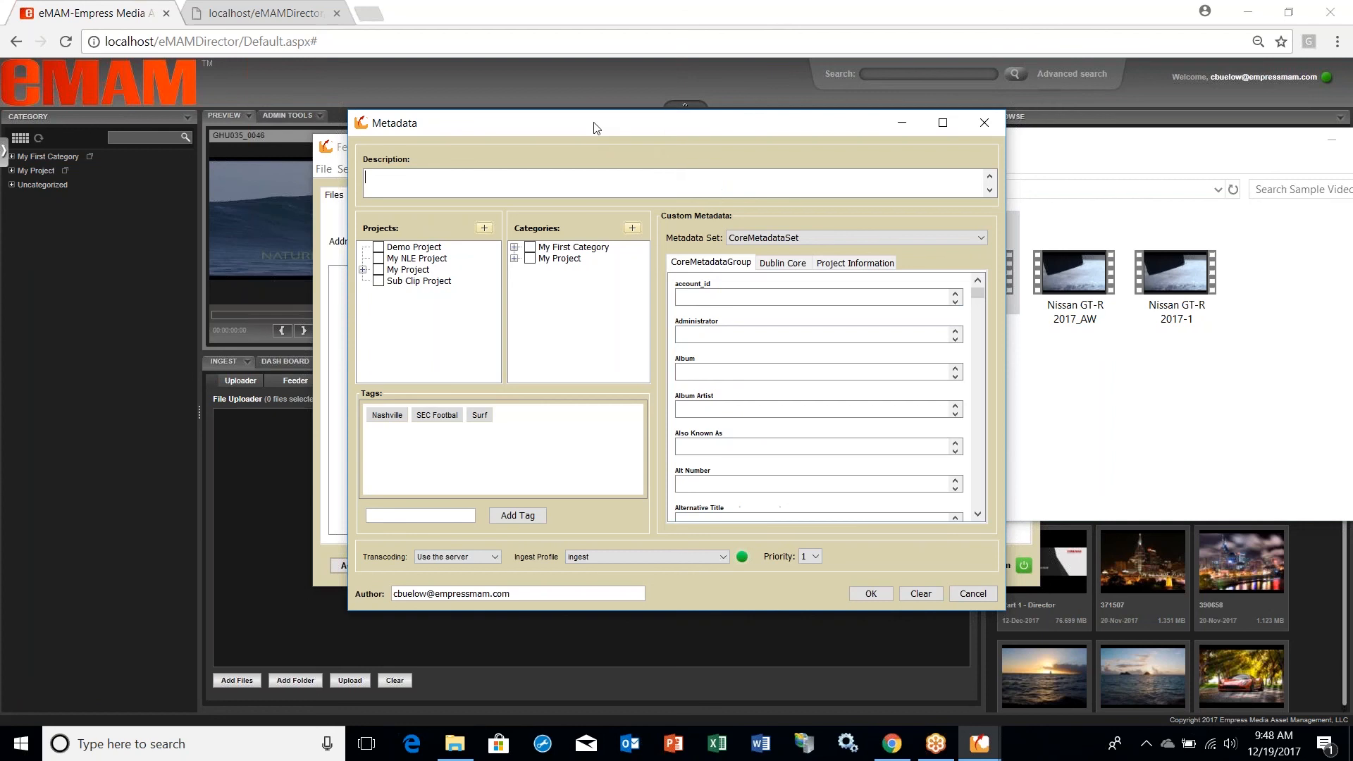
left_click(782, 263)
left_click(854, 262)
type("My Project")
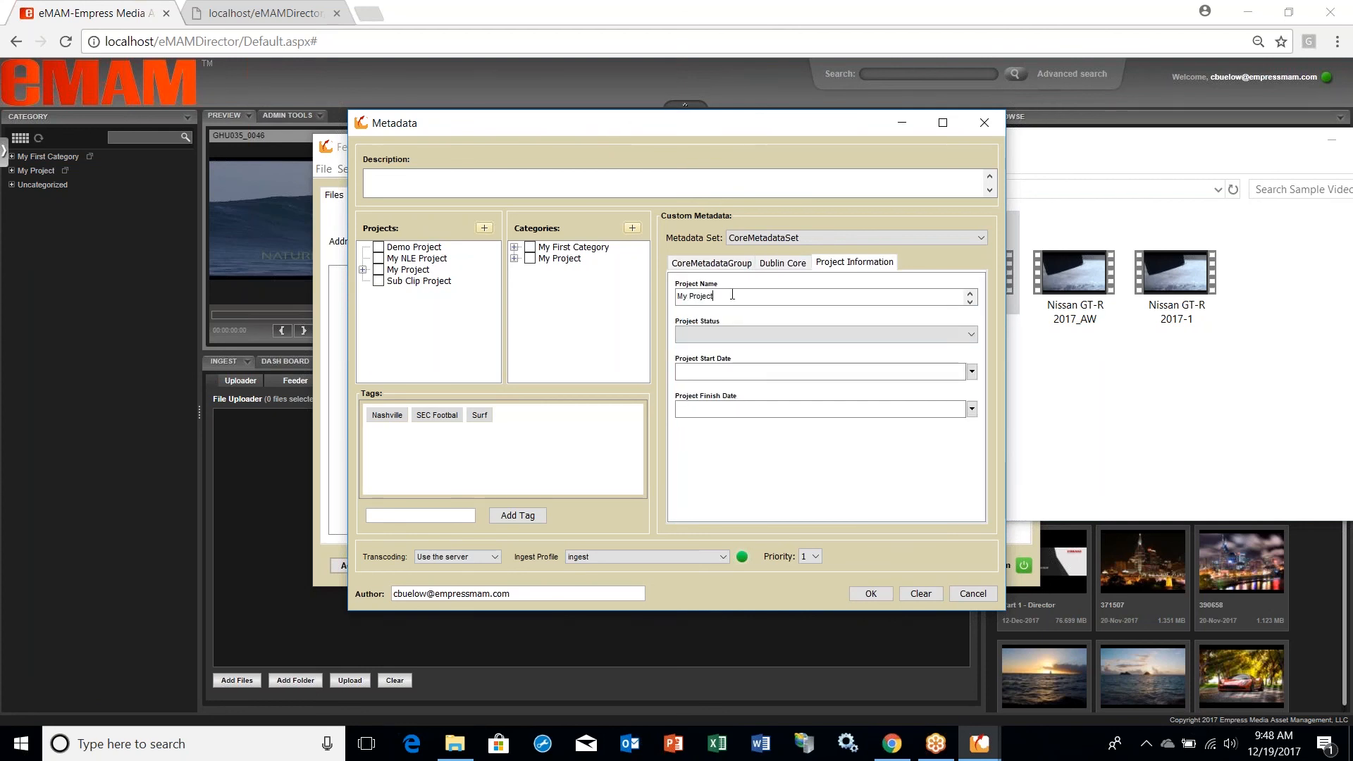
Step: Assign the file being ingested to My new Bin under My Project and to the subcategory of My First Category
left_click(386, 282)
left_click(363, 270)
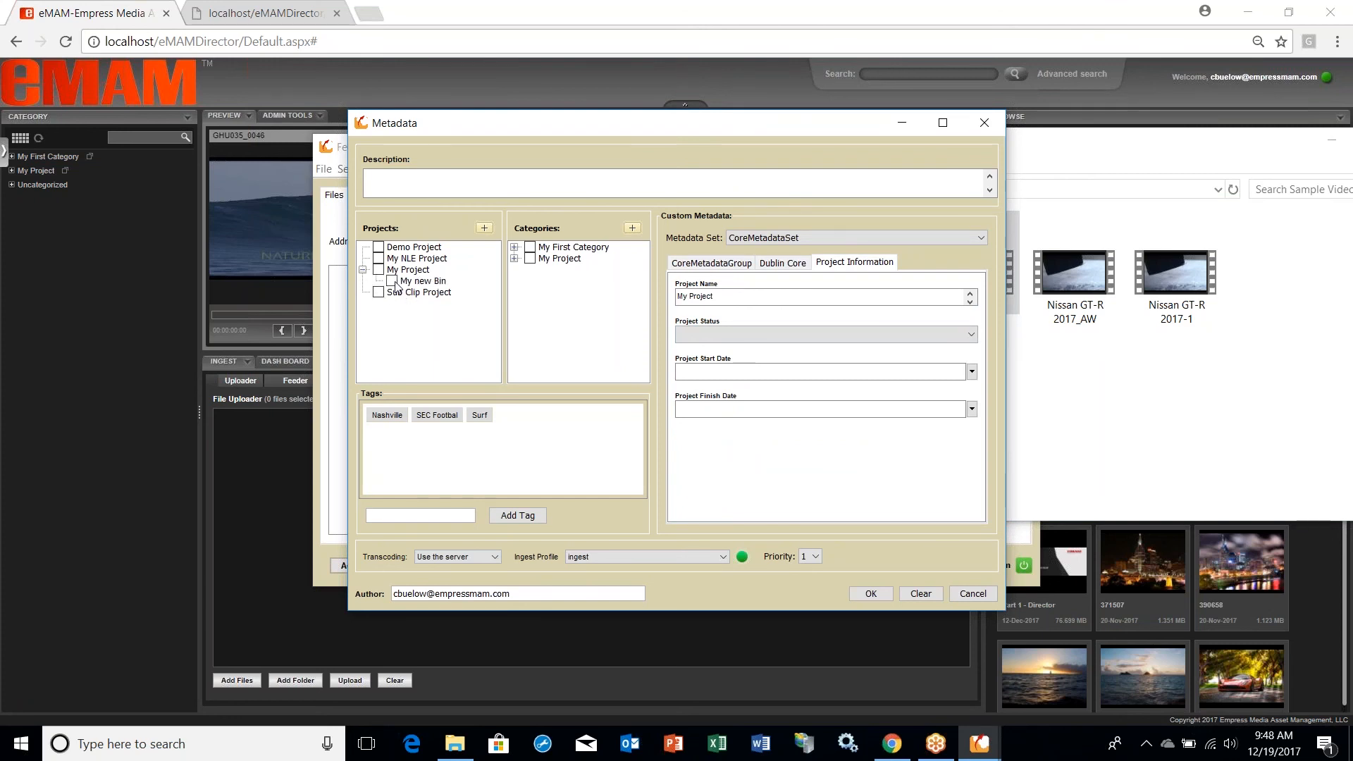
left_click(392, 281)
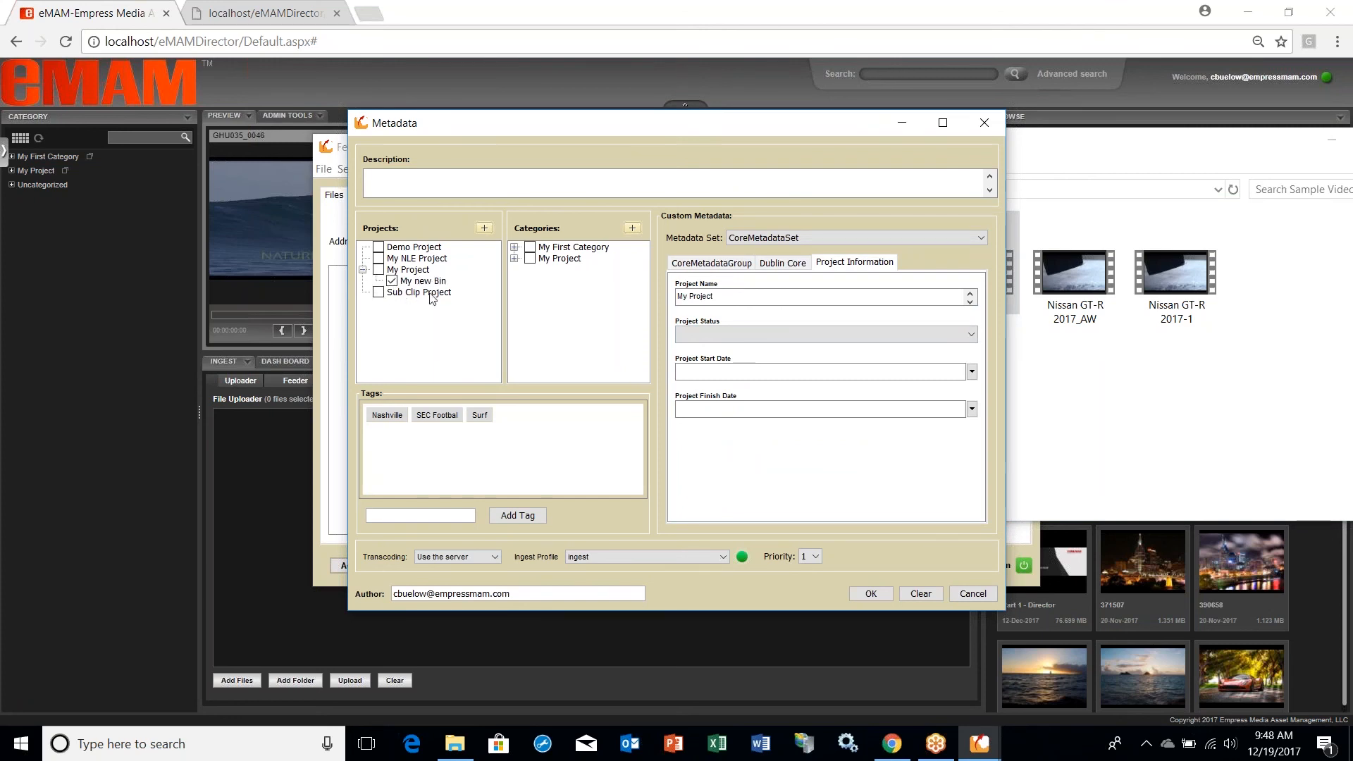
left_click(514, 247)
left_click(544, 259)
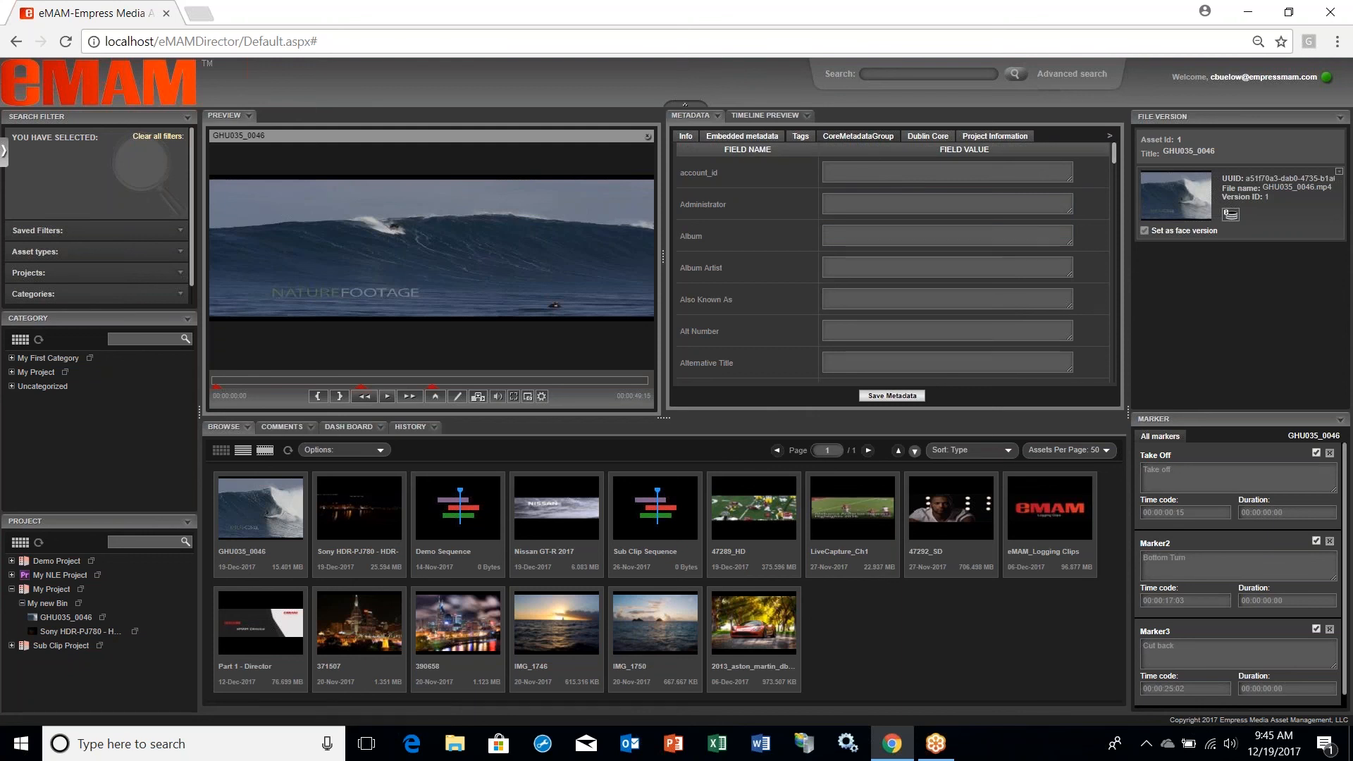
Step: Set GHU035_0046's Project Name to My Project and its Project Status to In Production in the Project Information metadata
left_click(927, 137)
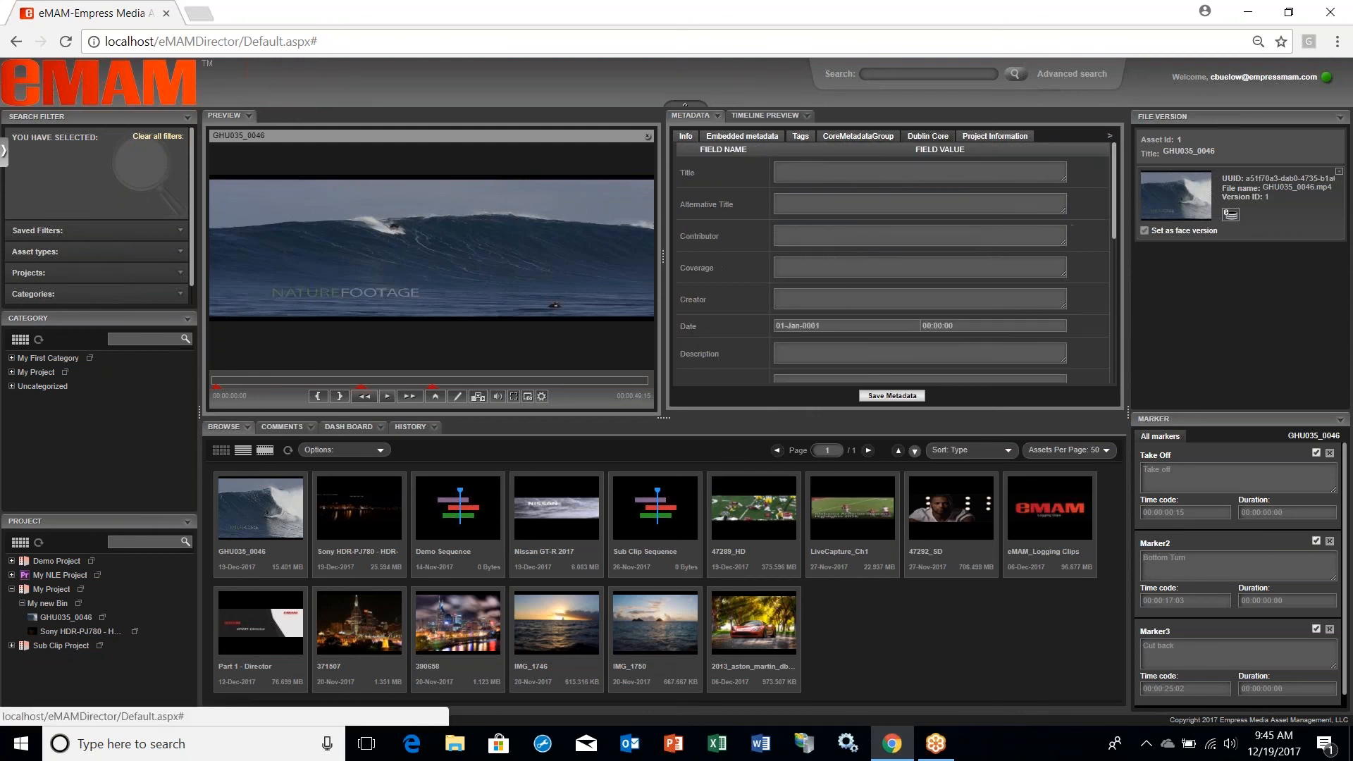
left_click(978, 139)
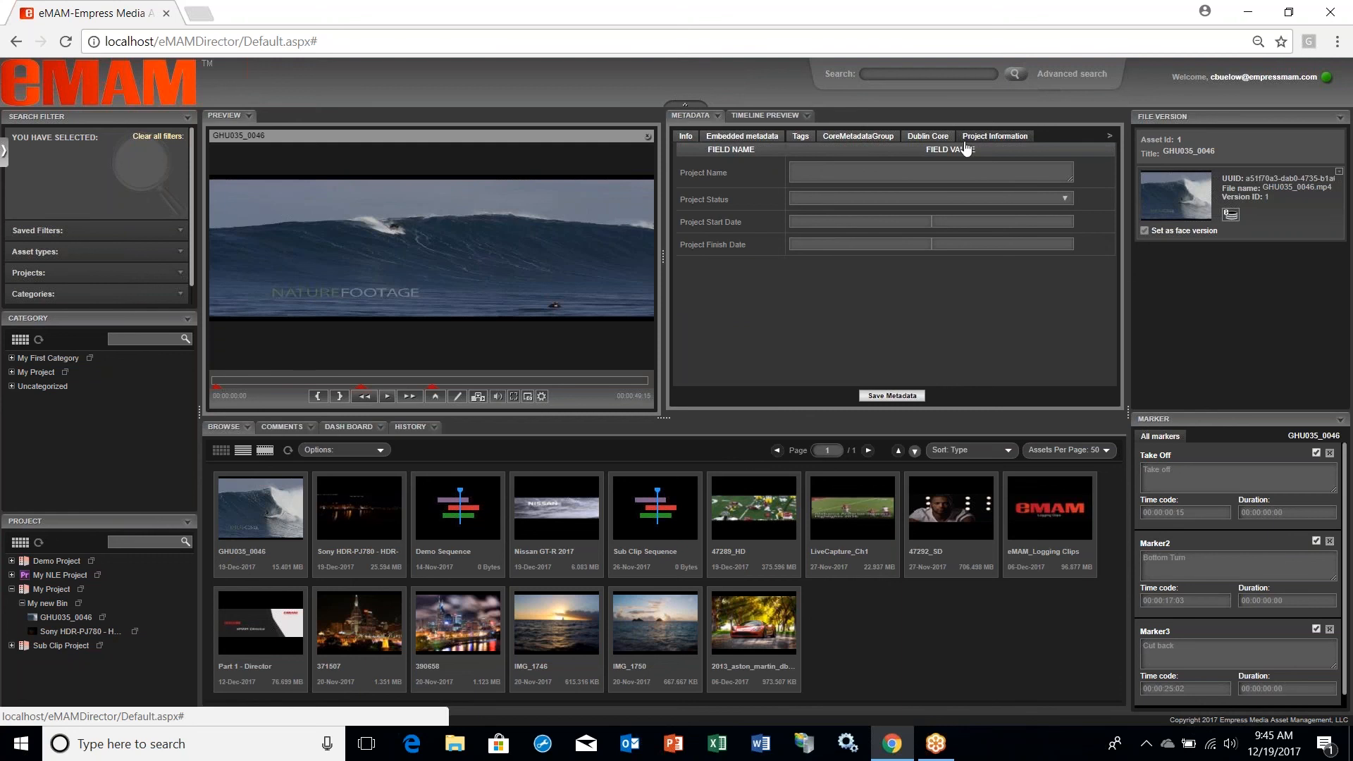
left_click(812, 178)
type("My Project")
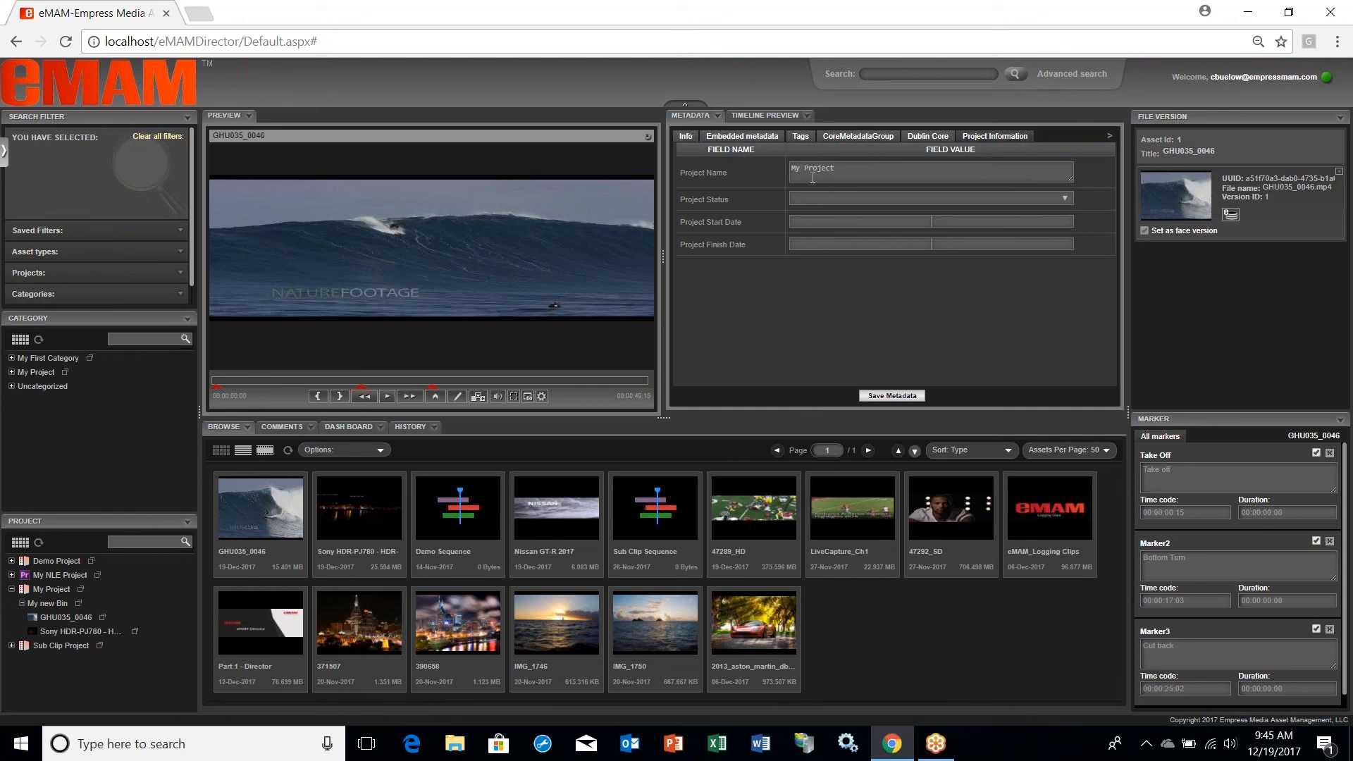
left_click(811, 198)
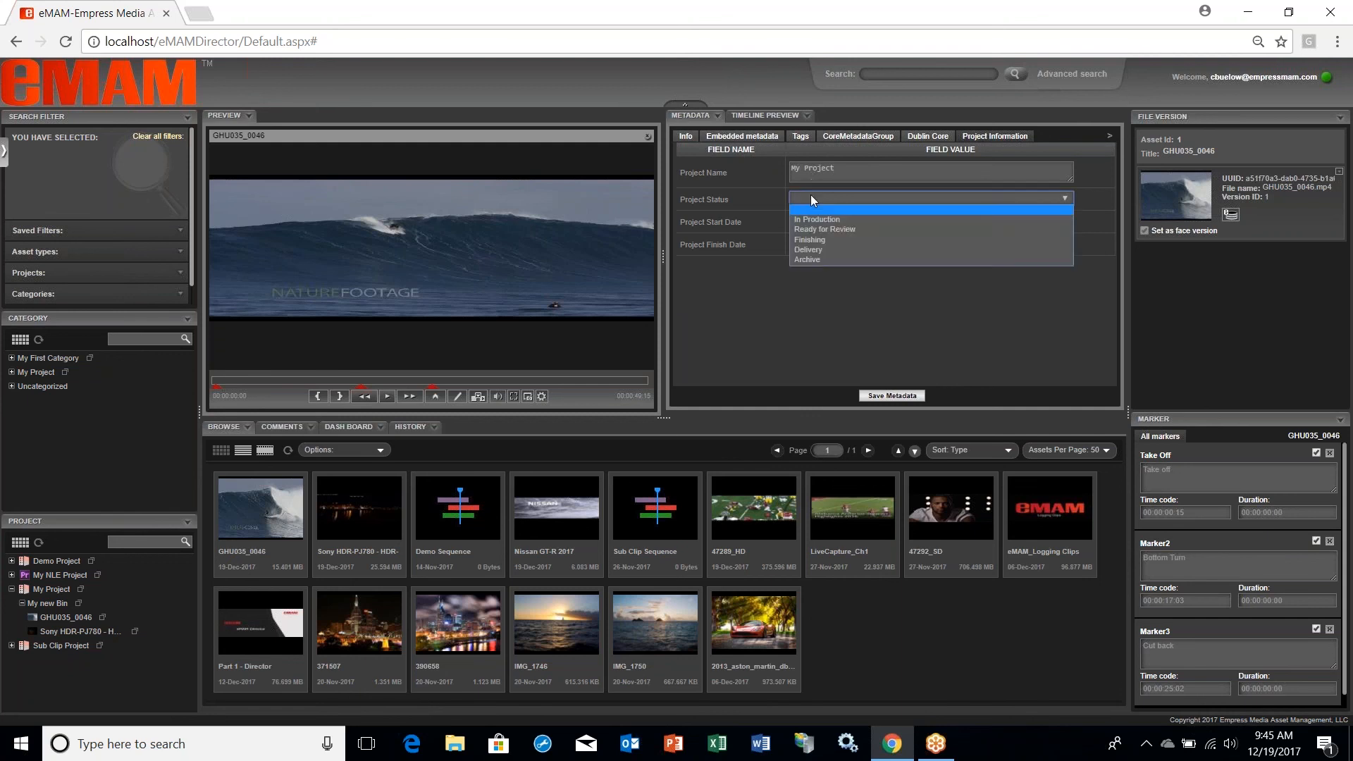
left_click(821, 220)
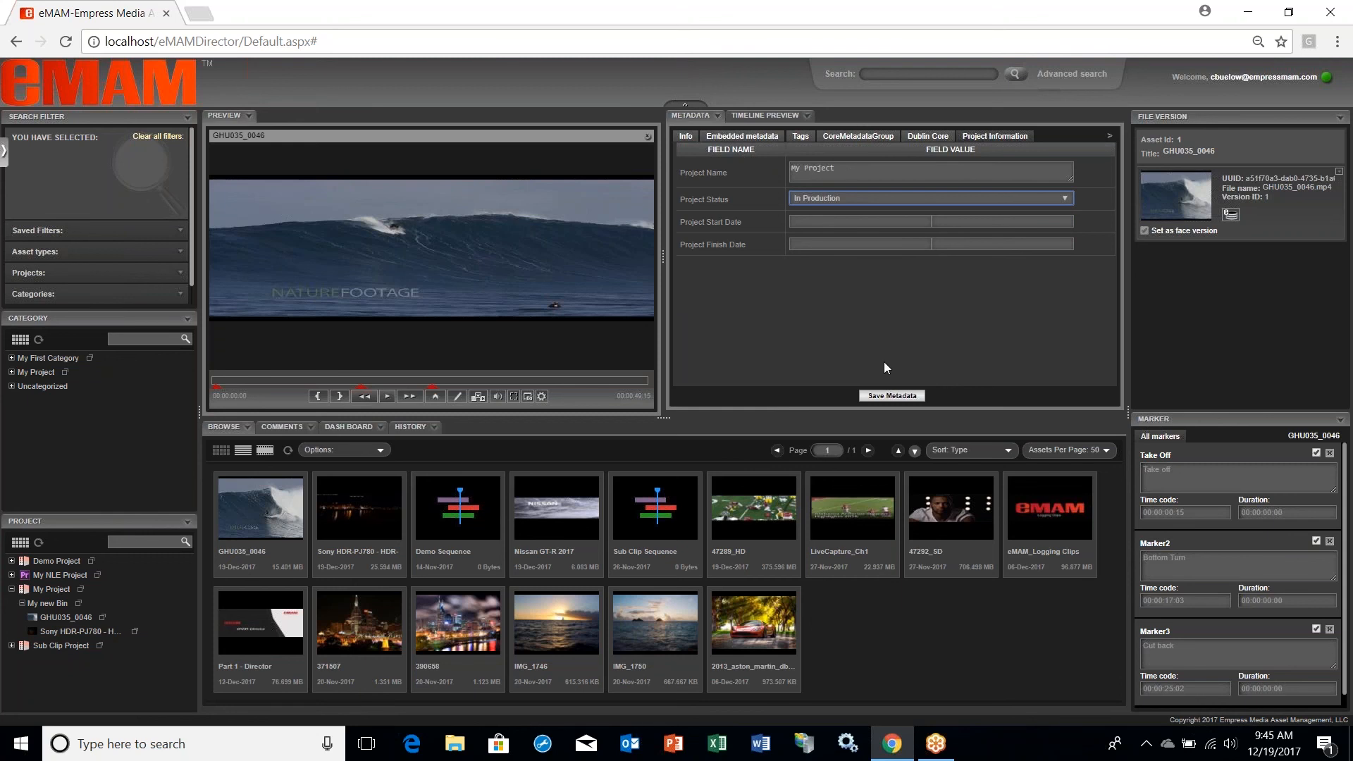
Step: Save the Project Information metadata entered for GHU035_0046
left_click(891, 397)
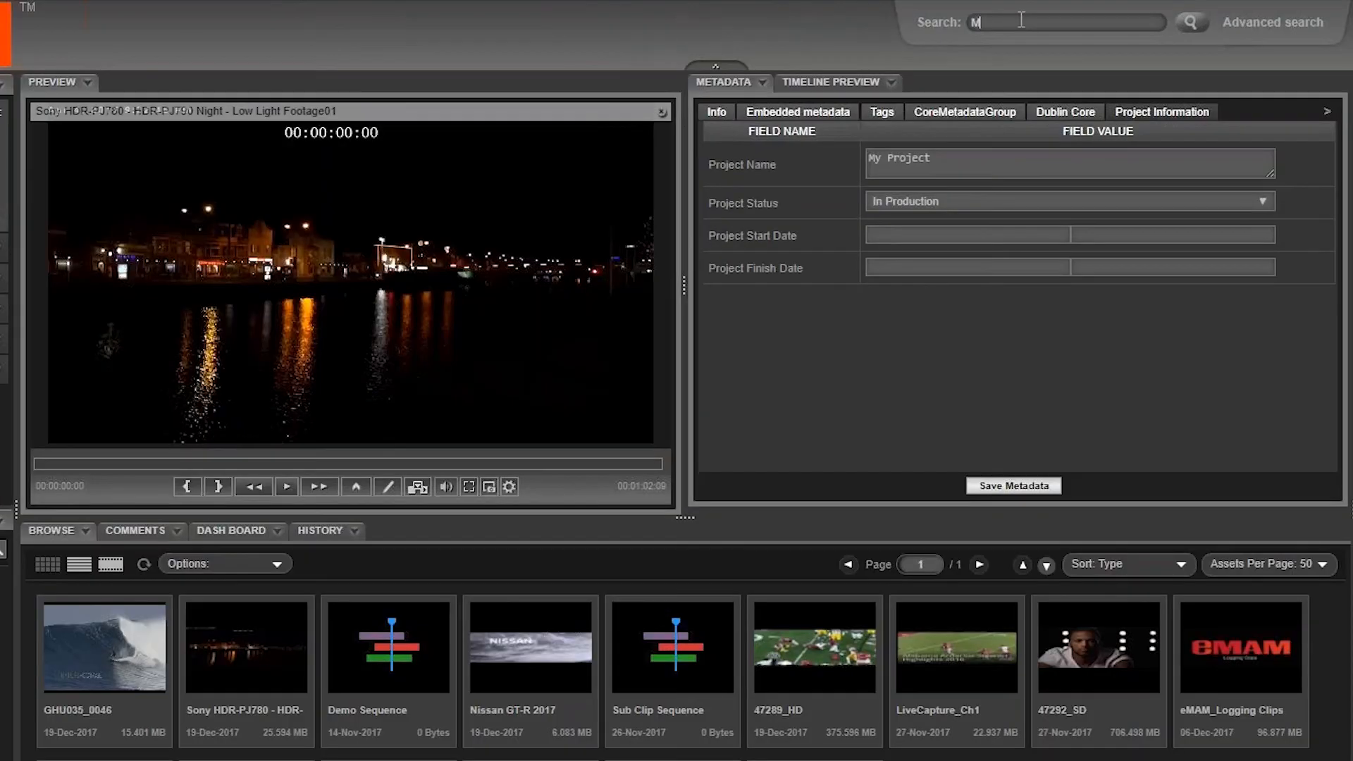
Step: Run an advanced search of the library for assets that exactly match My Project, with custom metadata included
left_click(897, 72)
type("My Project")
left_click(1258, 25)
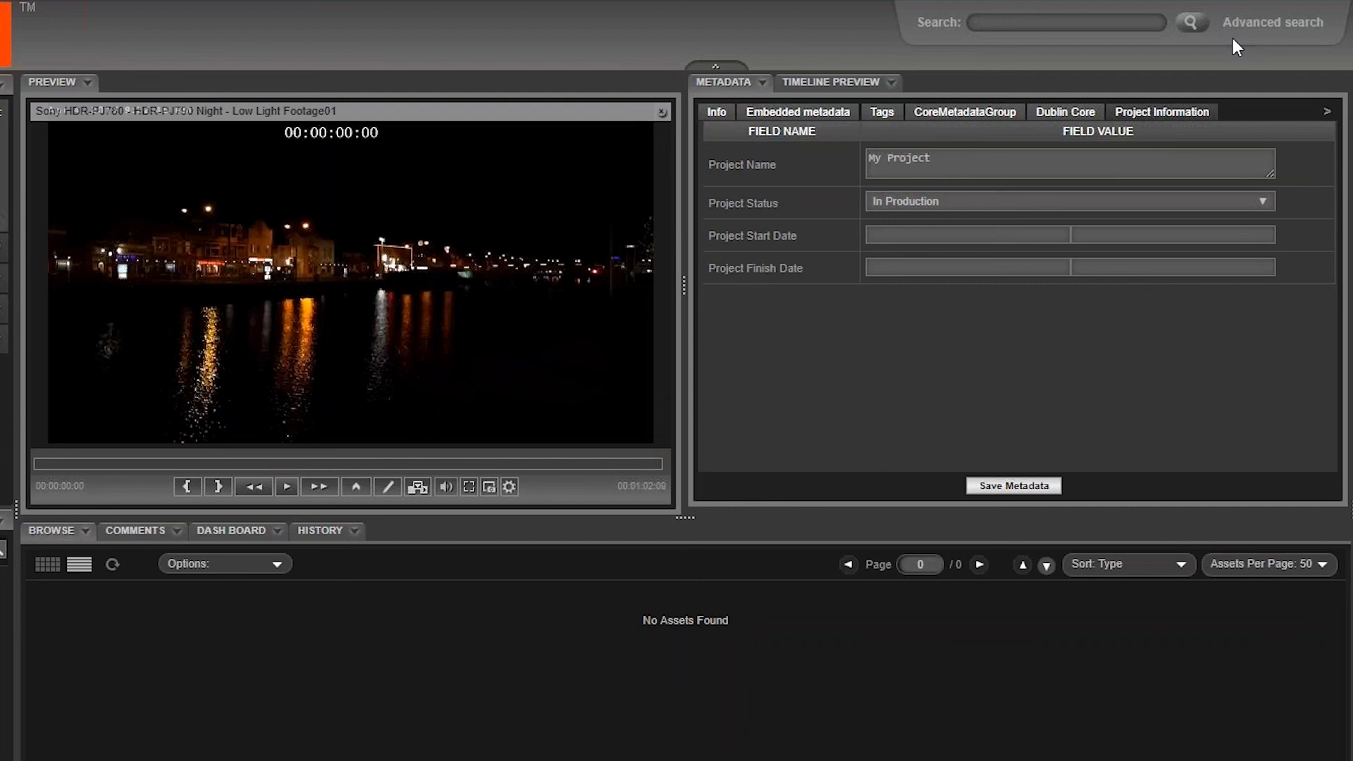
left_click(1232, 38)
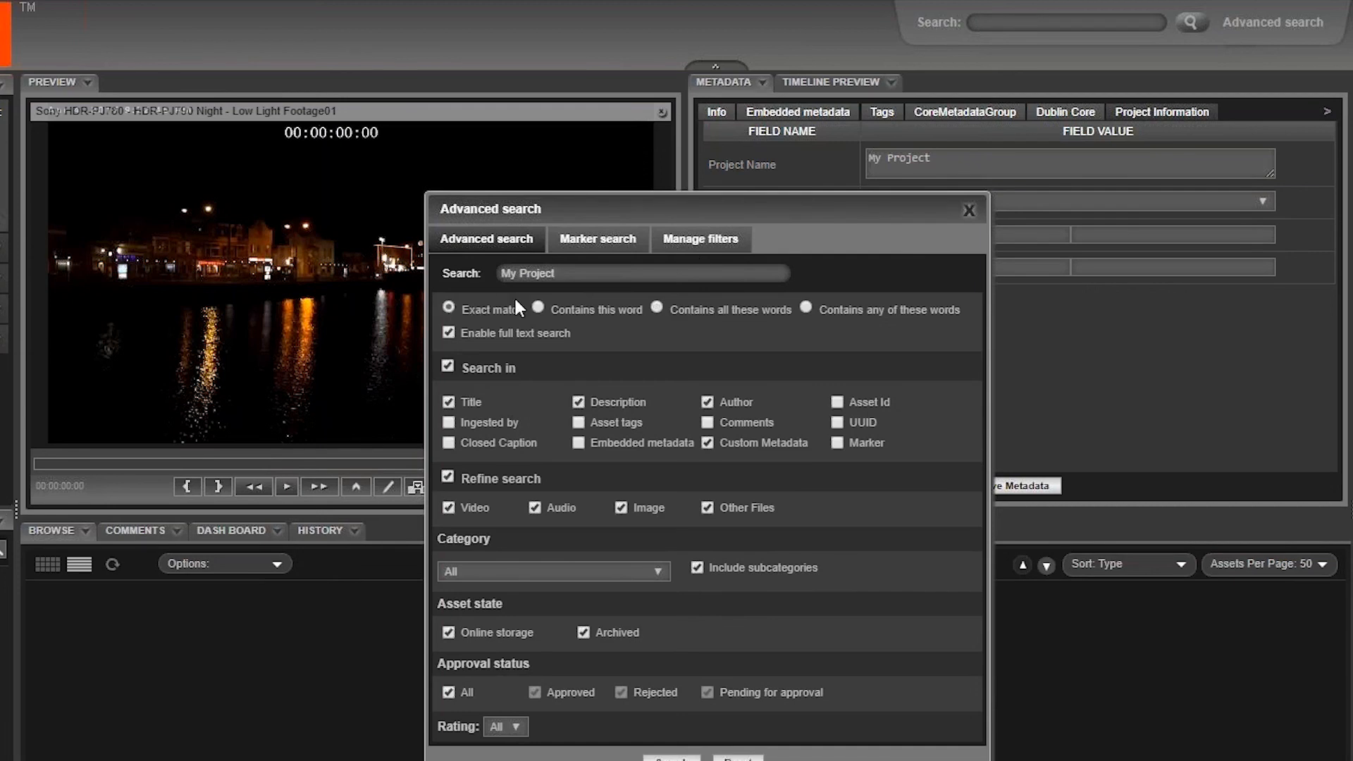
left_click(671, 759)
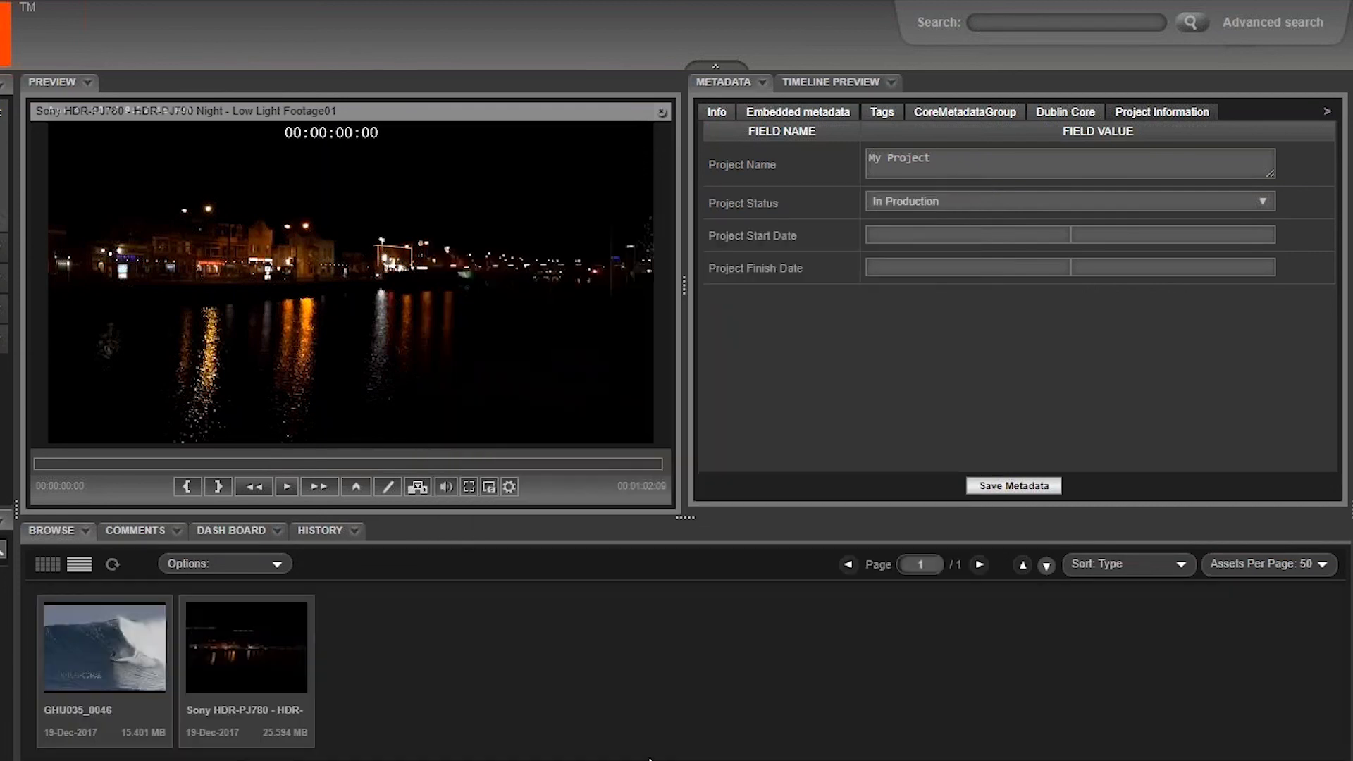
Step: Add the public tag My Project to the Sony HDR-PJ780 night footage clip
left_click(761, 162)
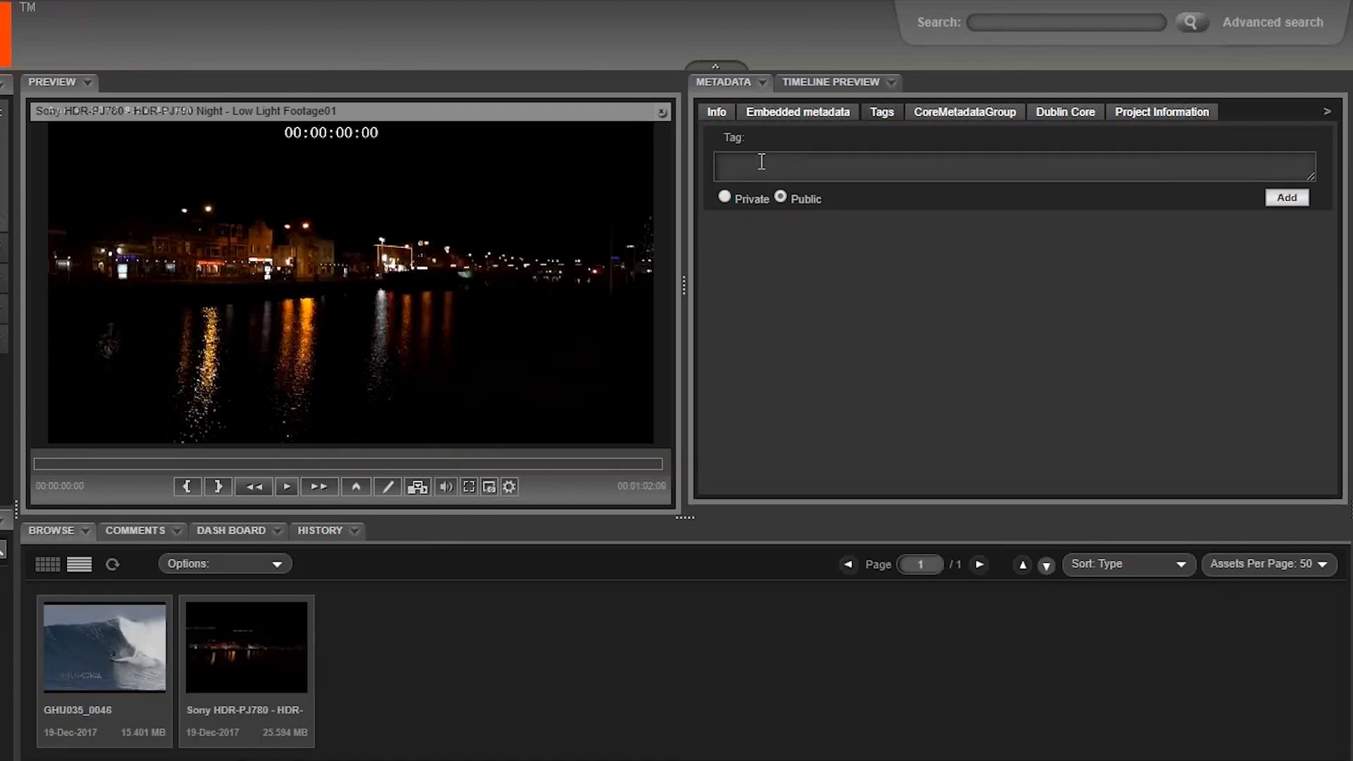
type("My Project")
left_click(1287, 197)
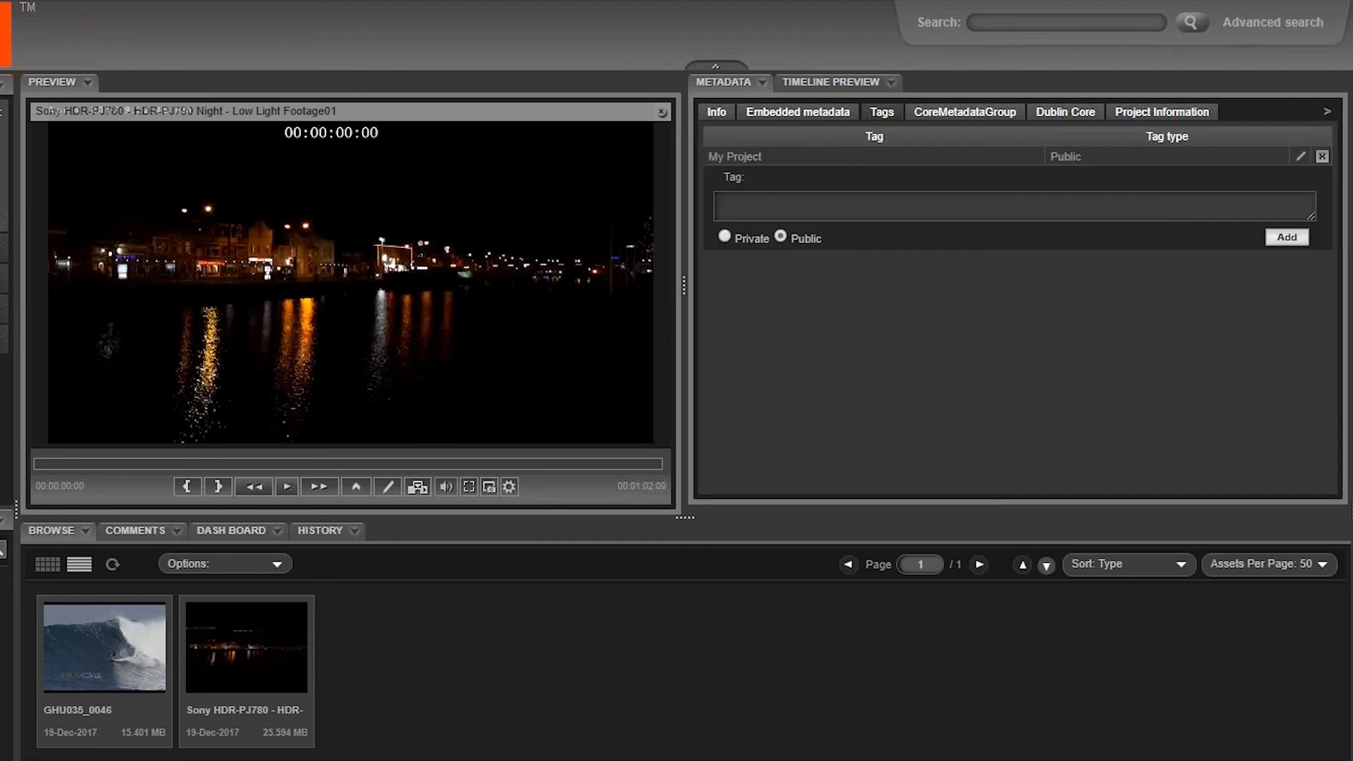